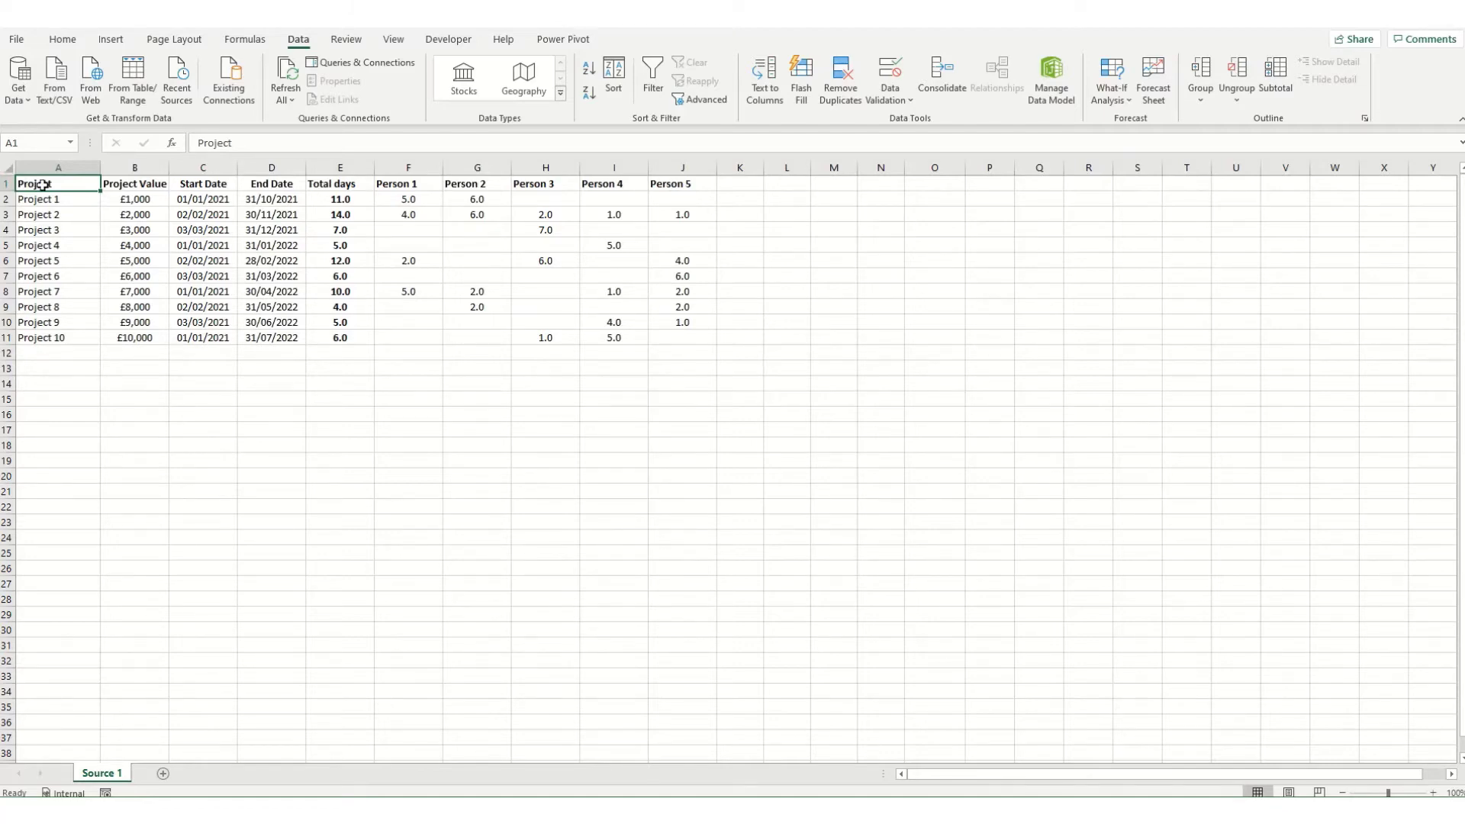
Convert the project data in A1:J11 into a table with headers
left_click_drag(29, 186, 683, 338)
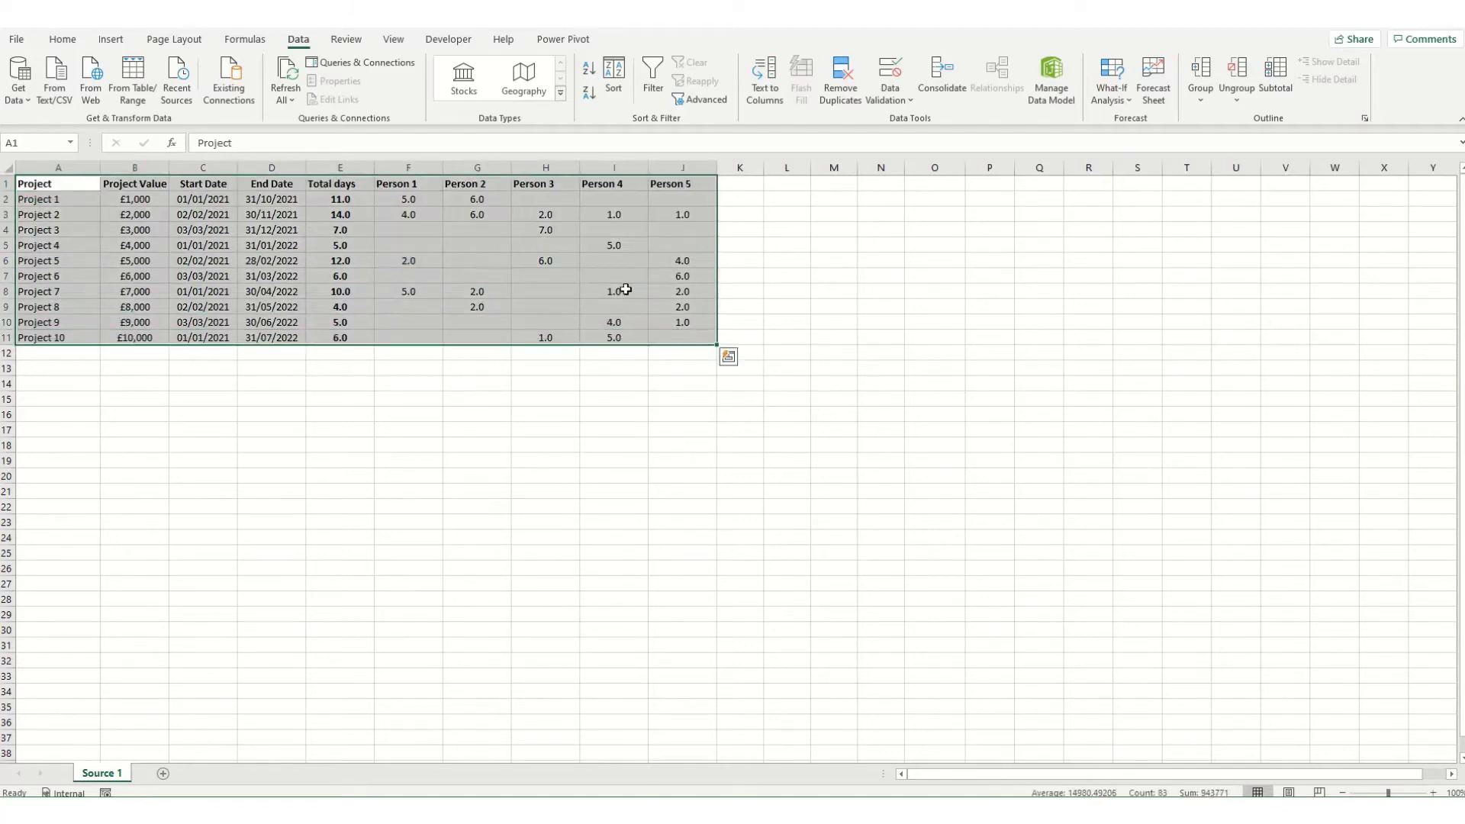
left_click(114, 42)
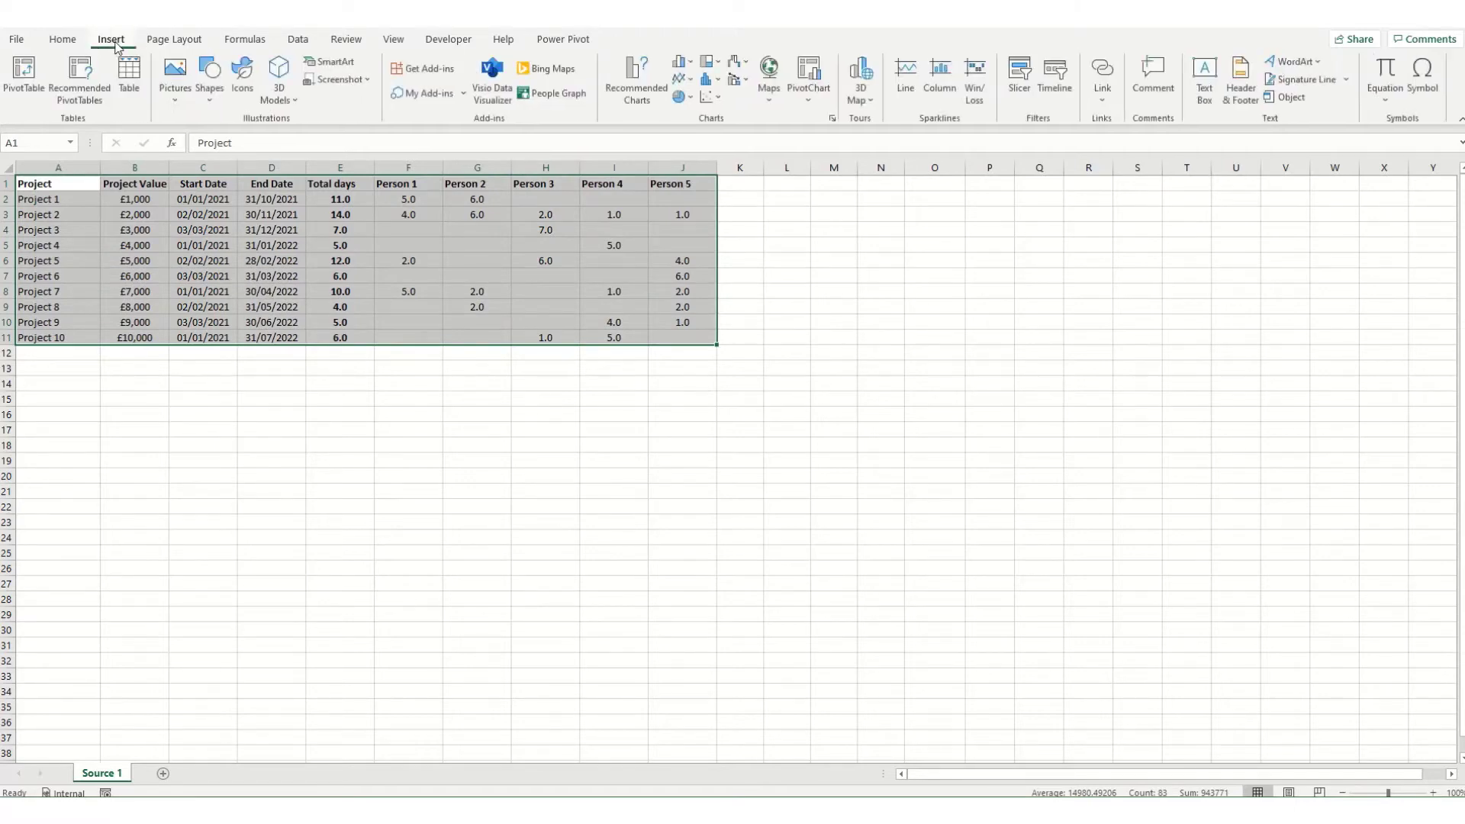
left_click(128, 92)
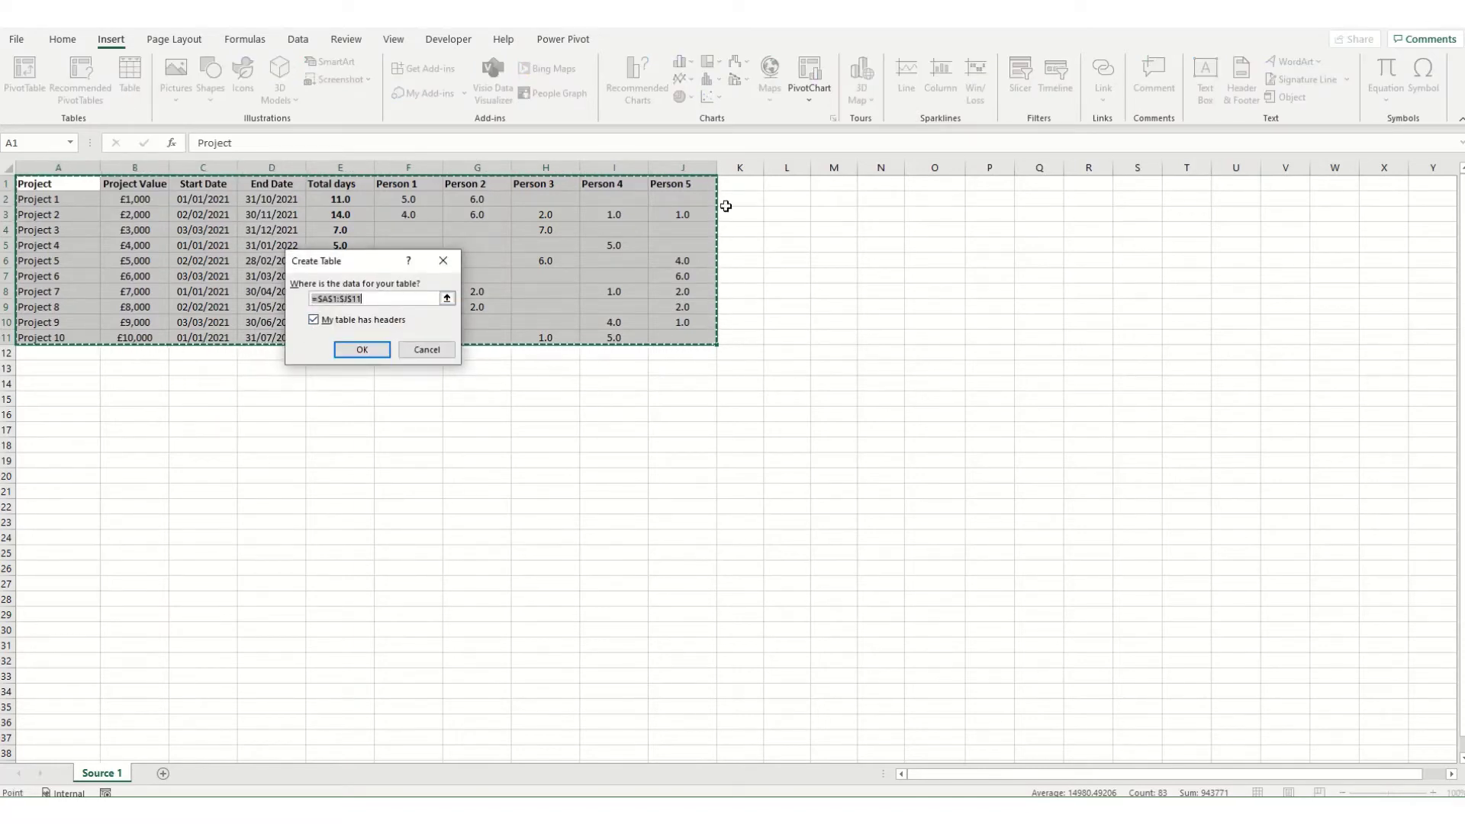
left_click(370, 350)
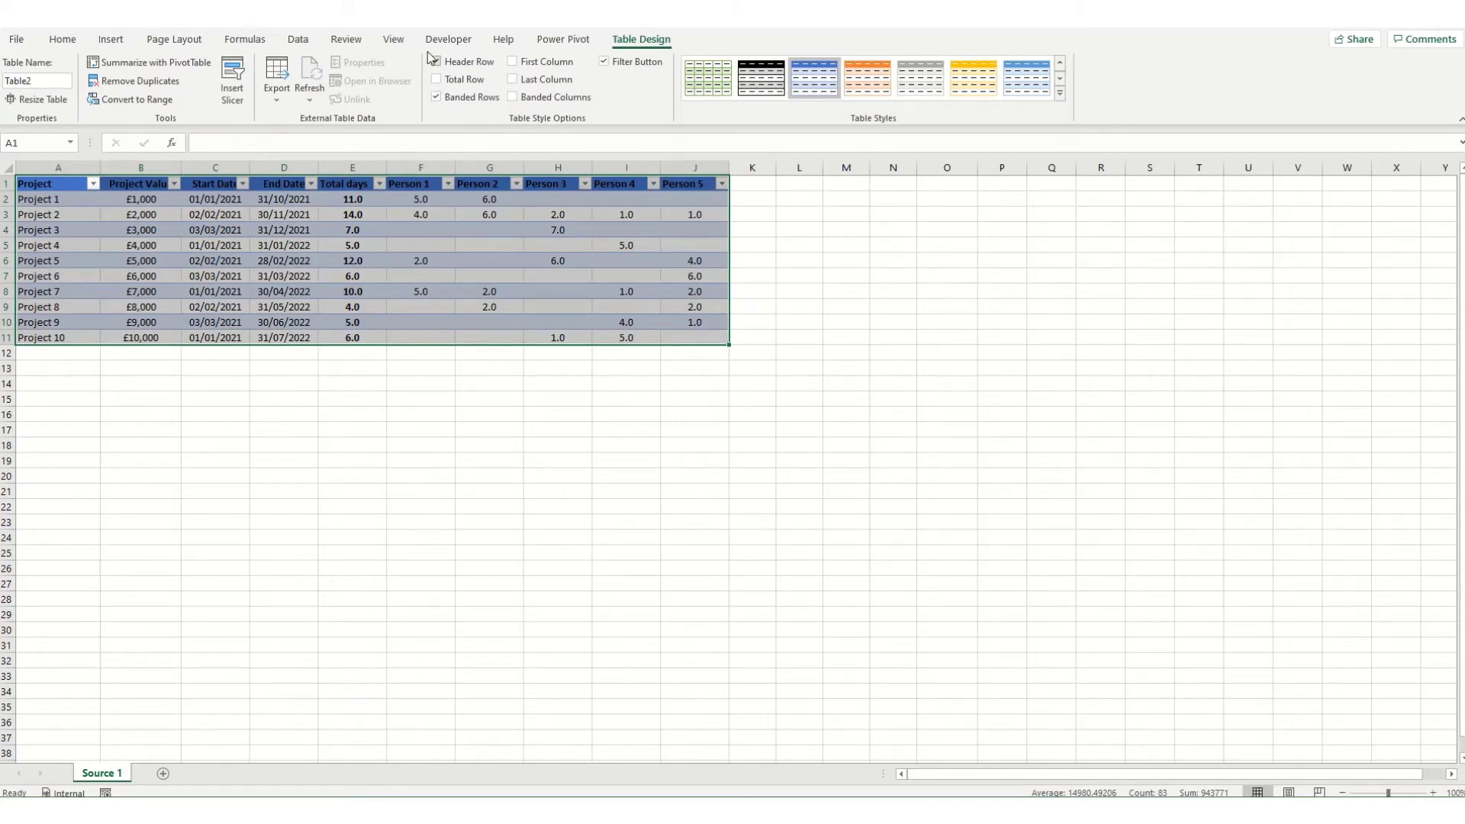
Add a total row to the table and sum each of the Person 1 to Person 5 columns in it
left_click(437, 79)
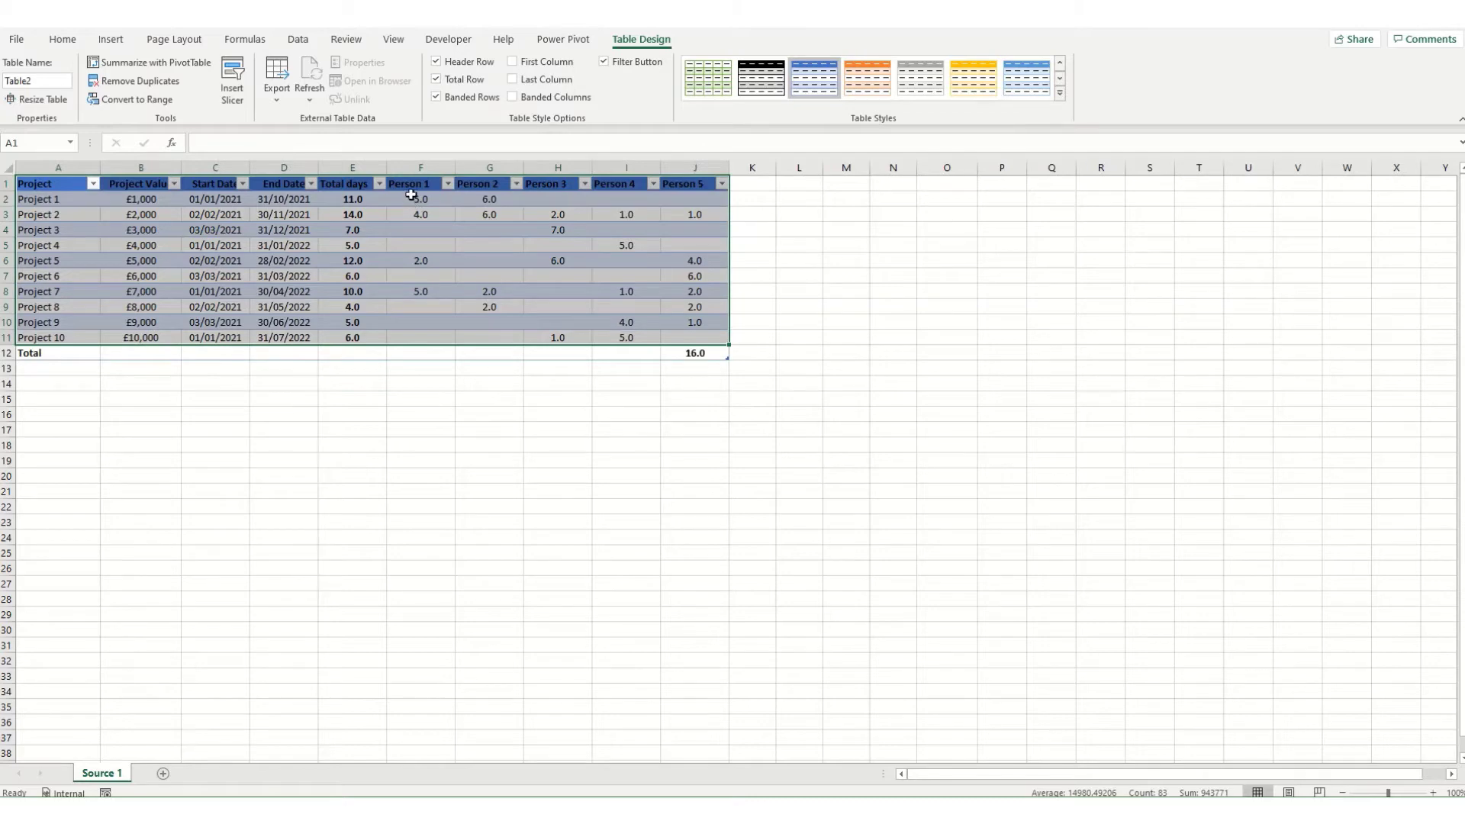
left_click_drag(418, 199, 698, 340)
left_click(741, 358)
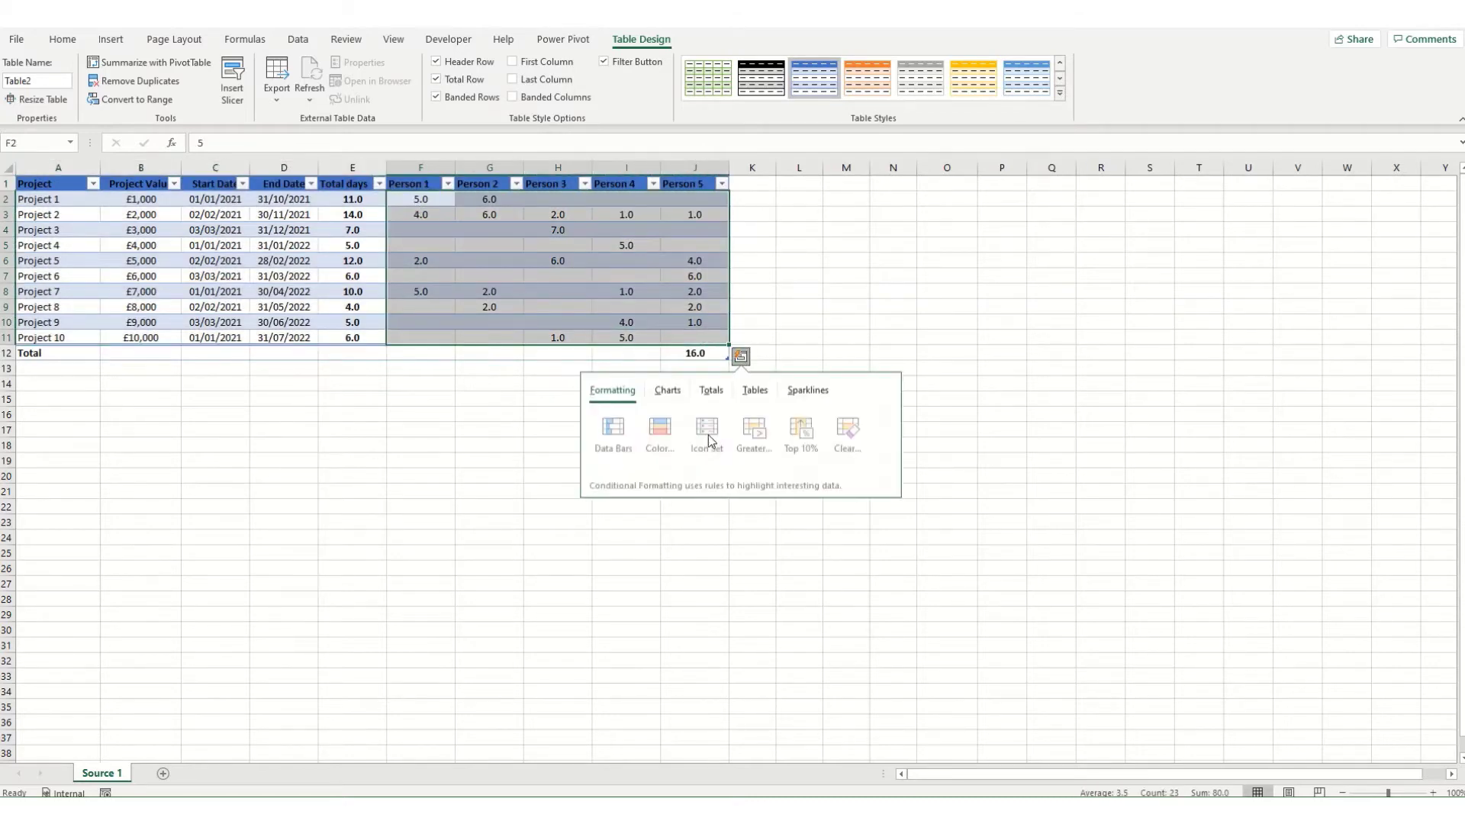
left_click(714, 396)
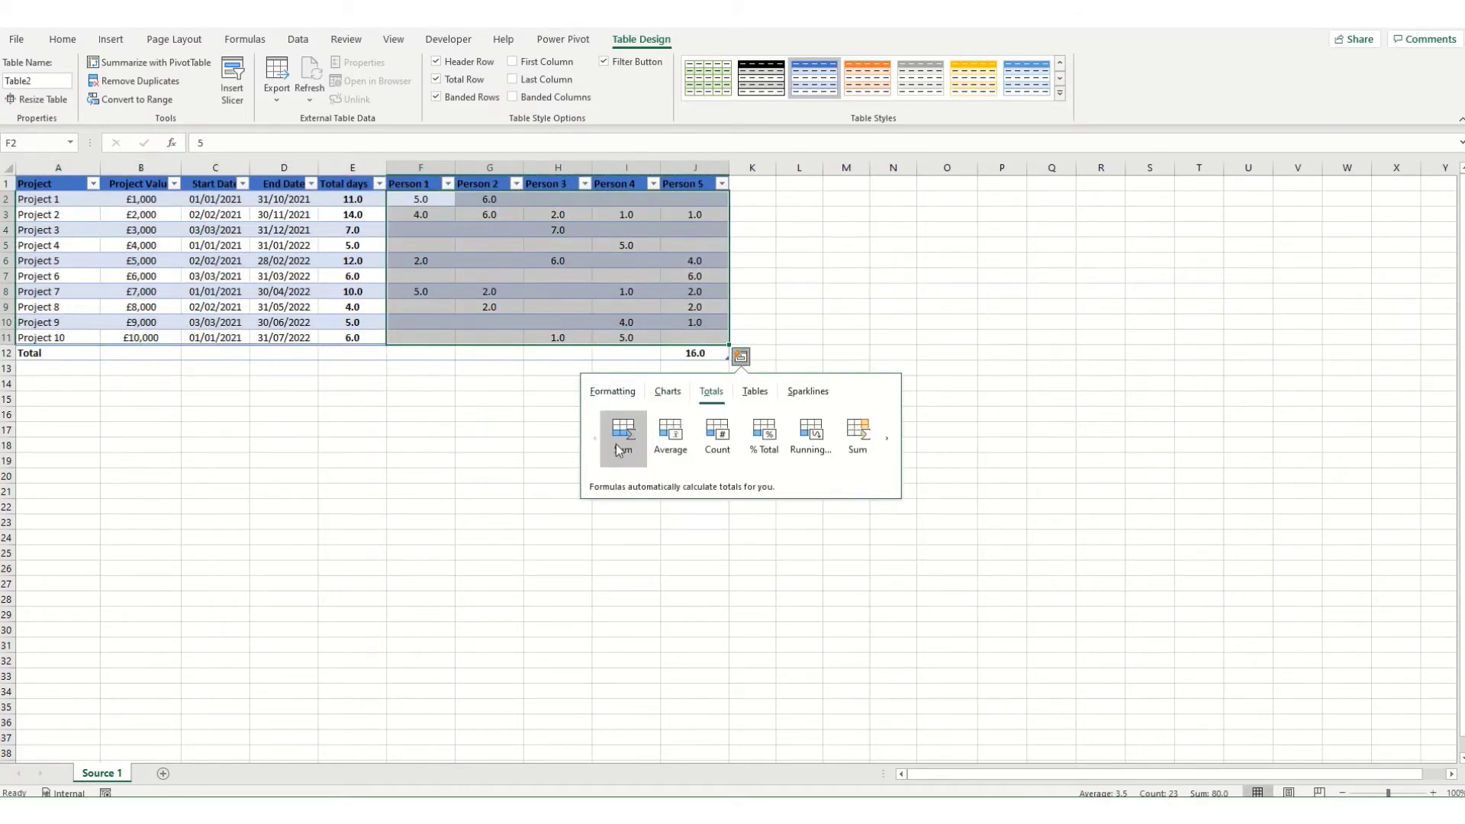
left_click(615, 431)
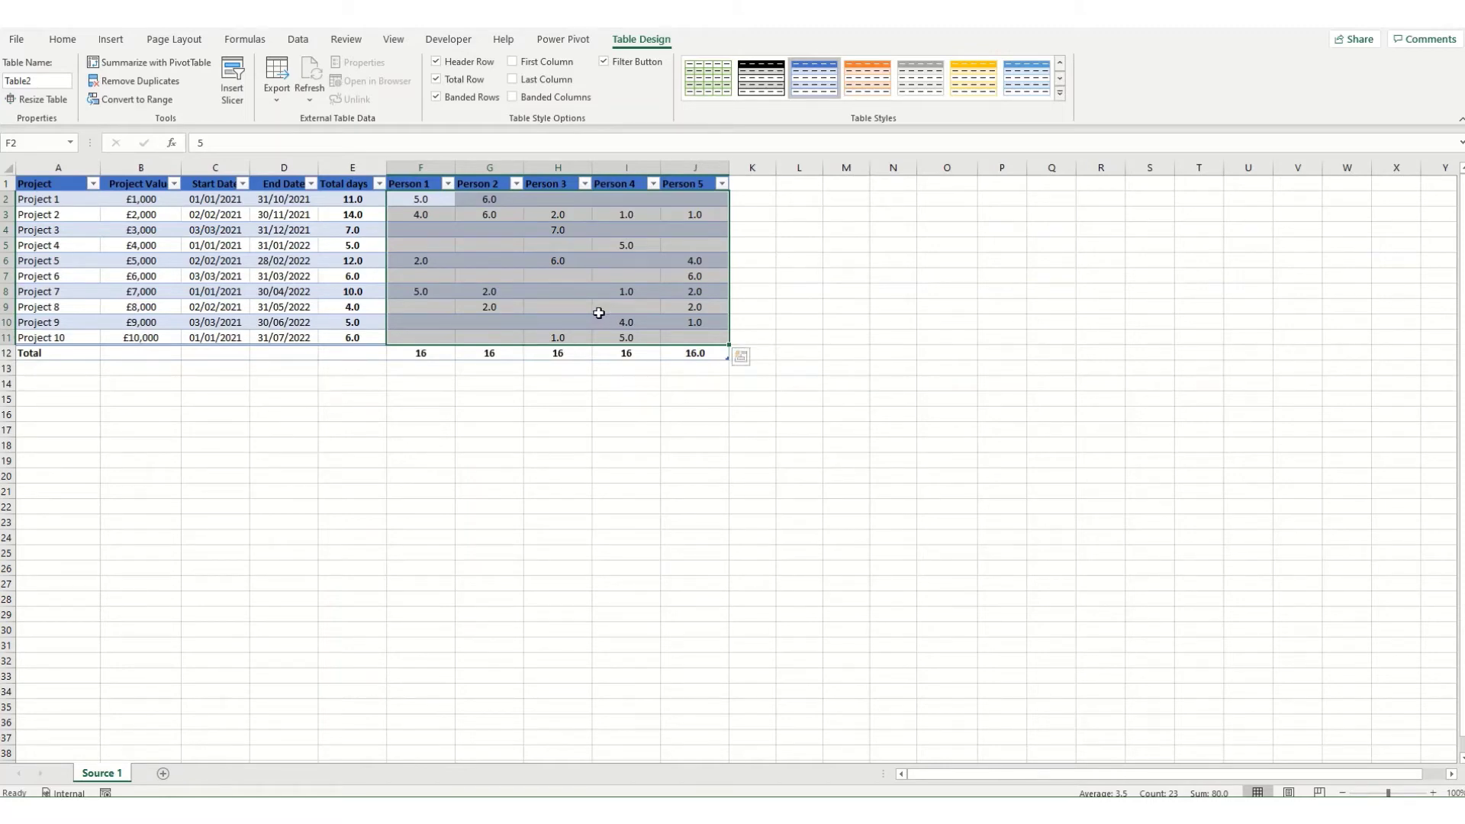
Load the project table into the Power Query Editor as a new query
left_click(165, 255)
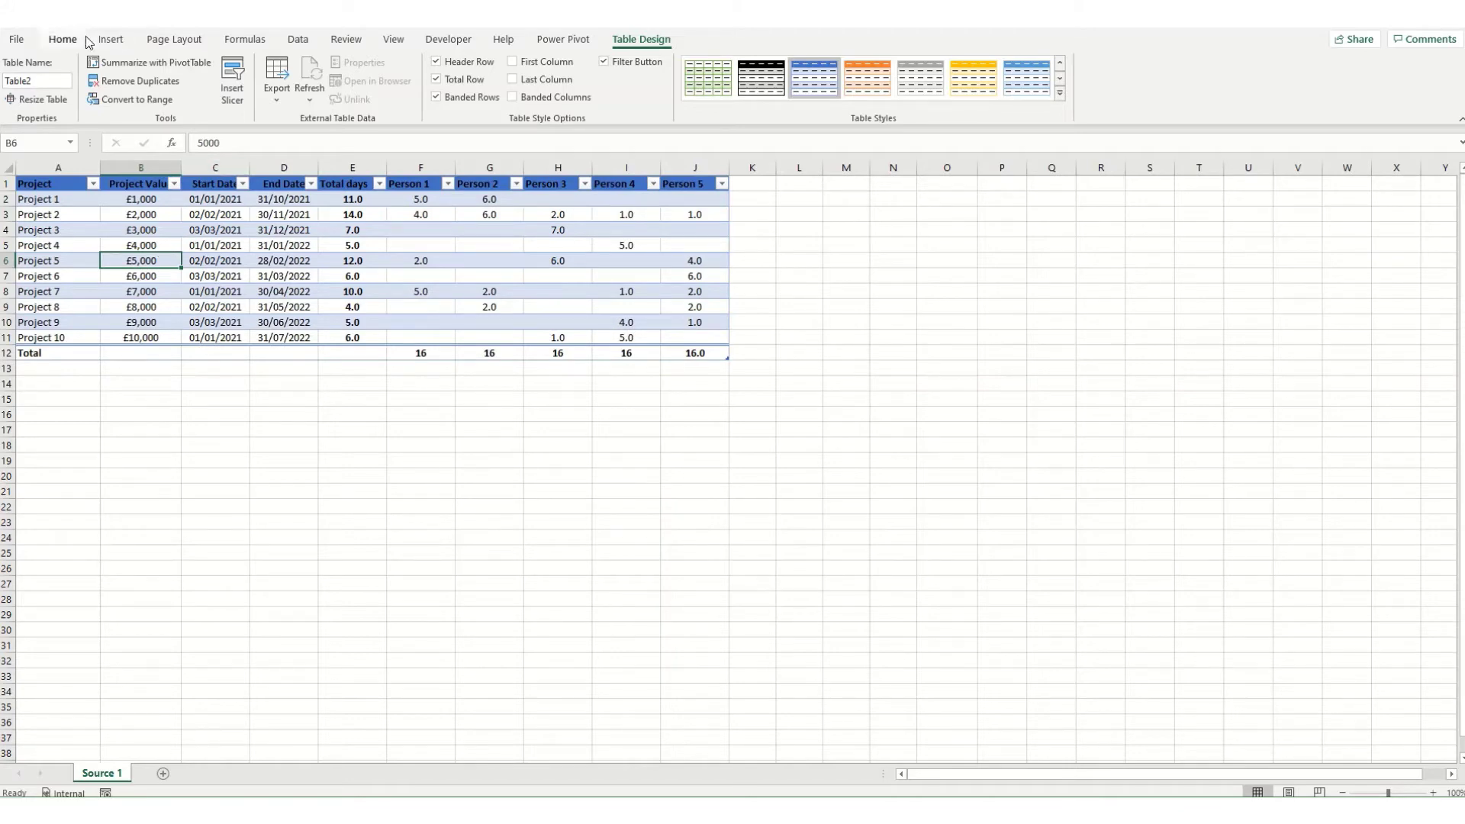
left_click(296, 44)
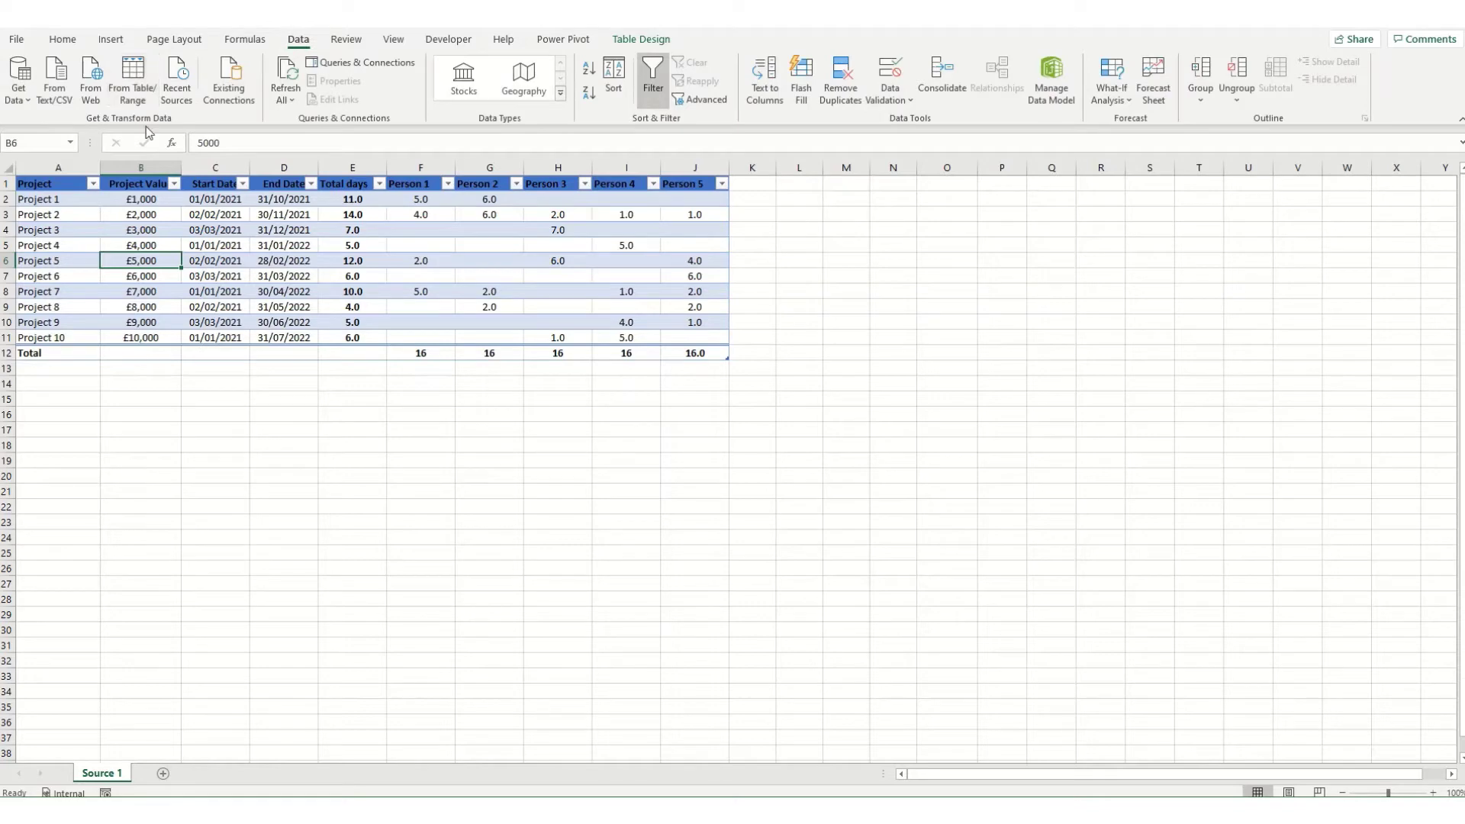
left_click(134, 70)
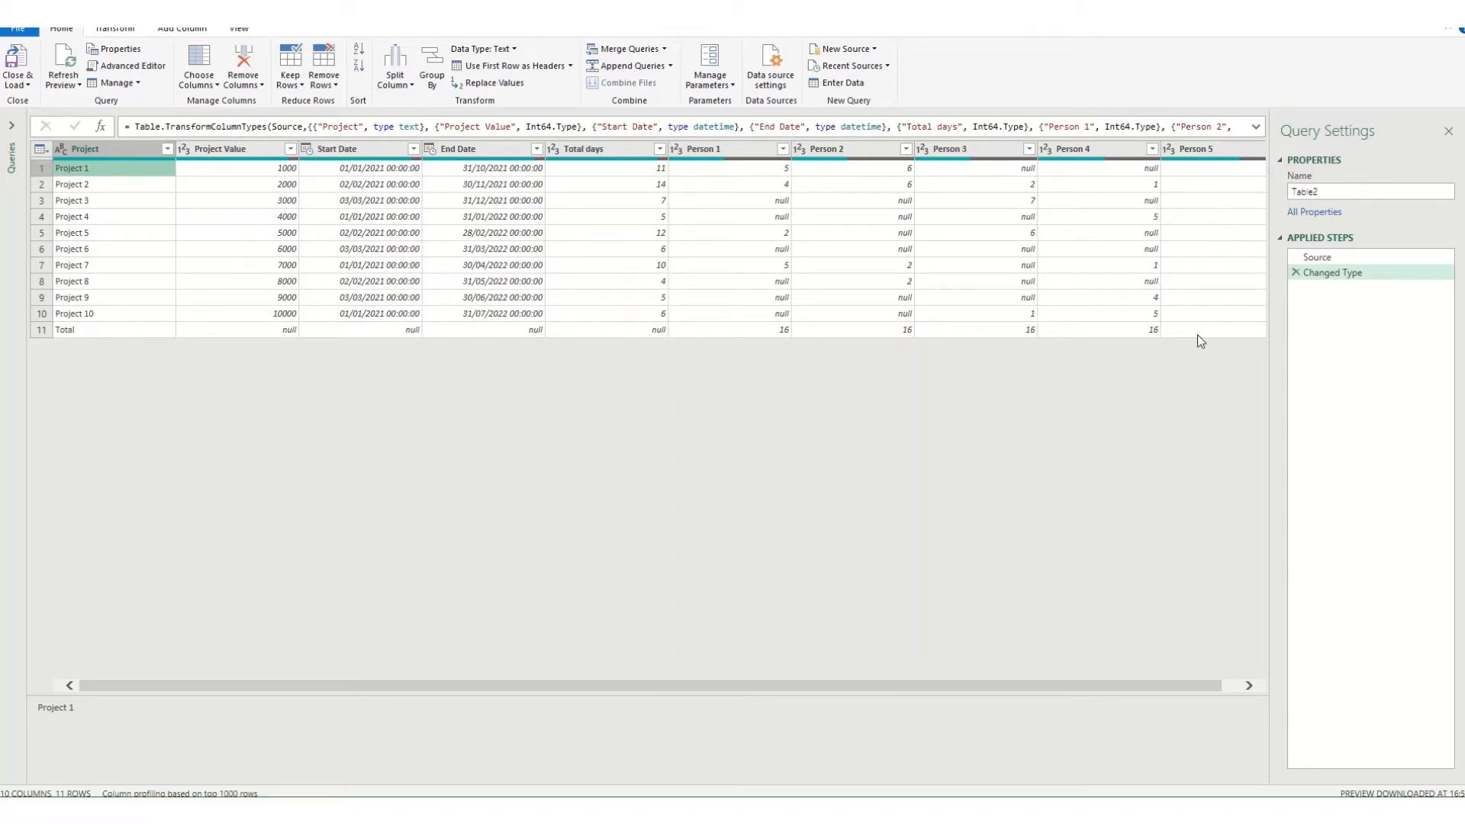
Remove 1 bottom row from the query to drop the Total row
left_click(43, 334)
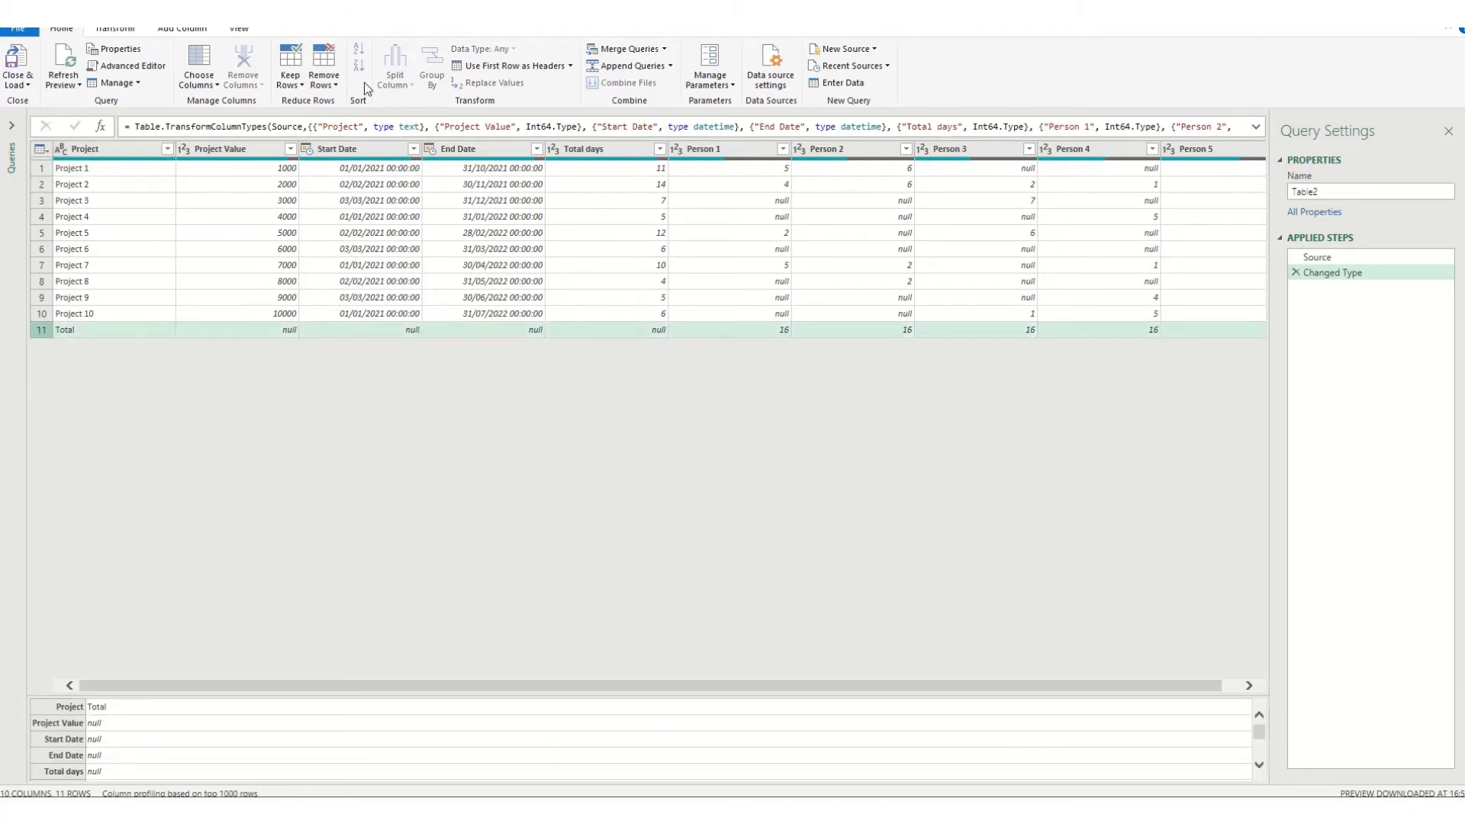
left_click(331, 86)
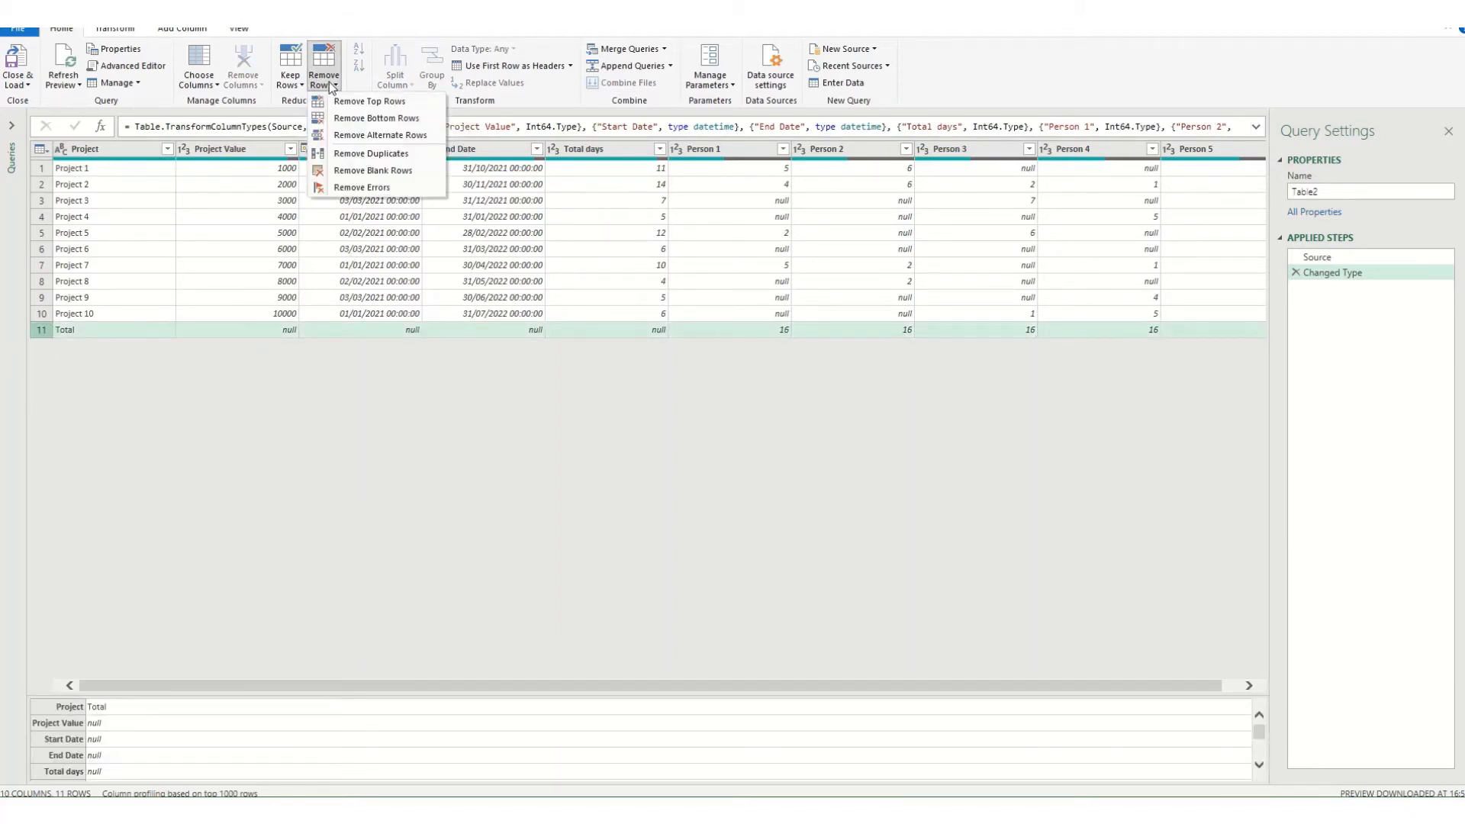
left_click(382, 118)
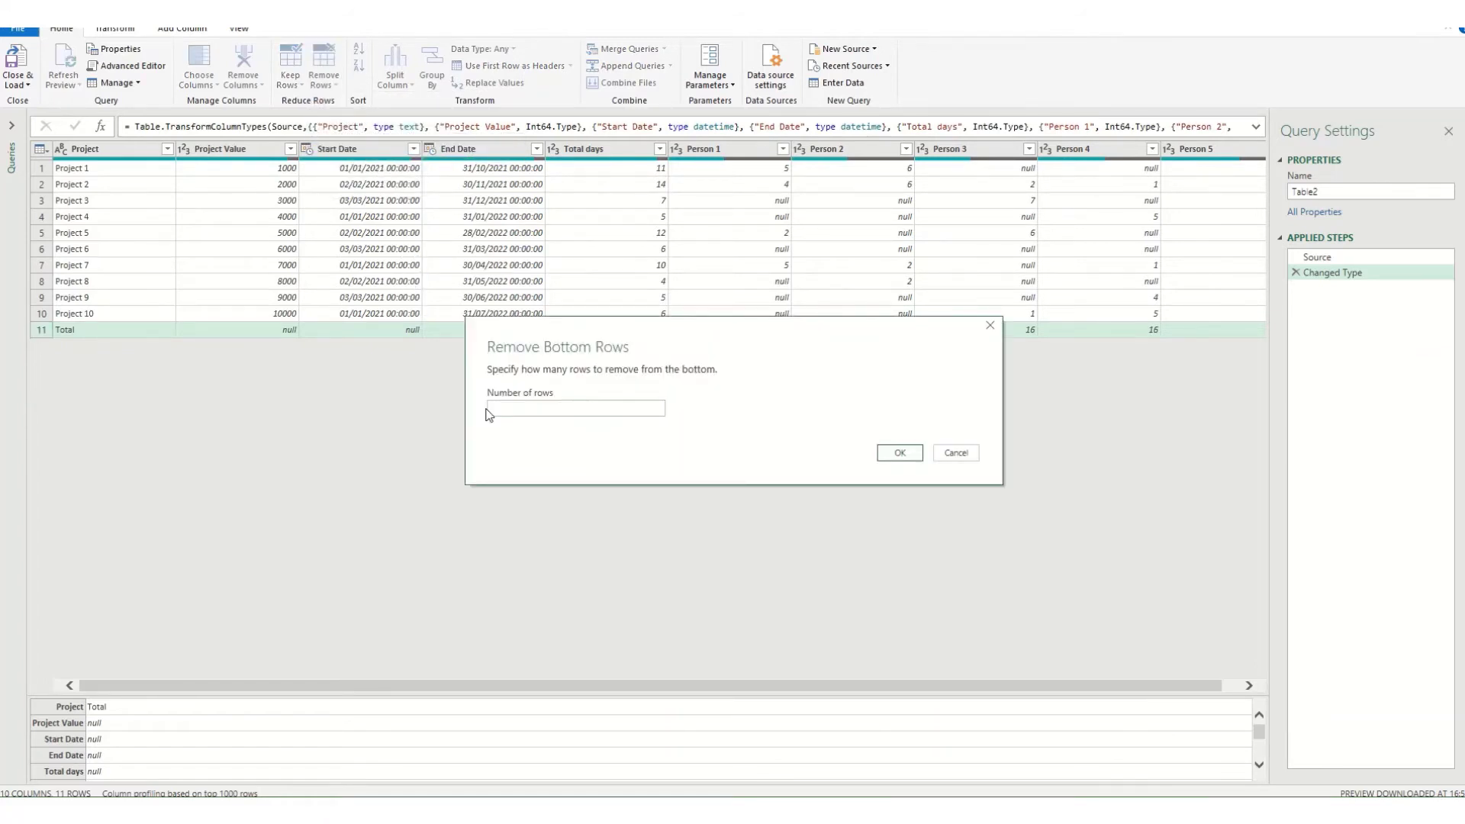
type("1")
left_click(900, 453)
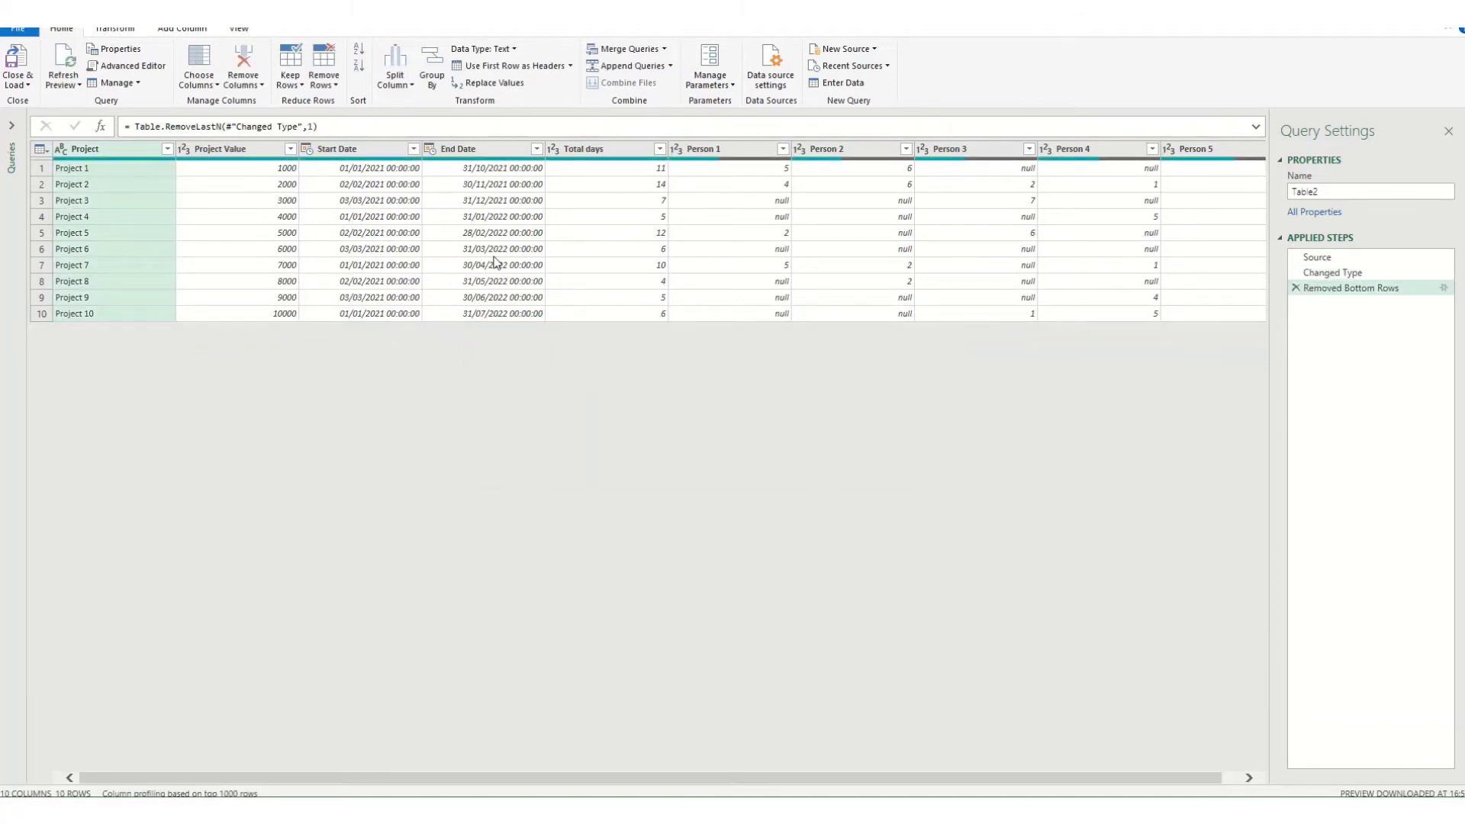
Remove the Total days column from the query
left_click(581, 149)
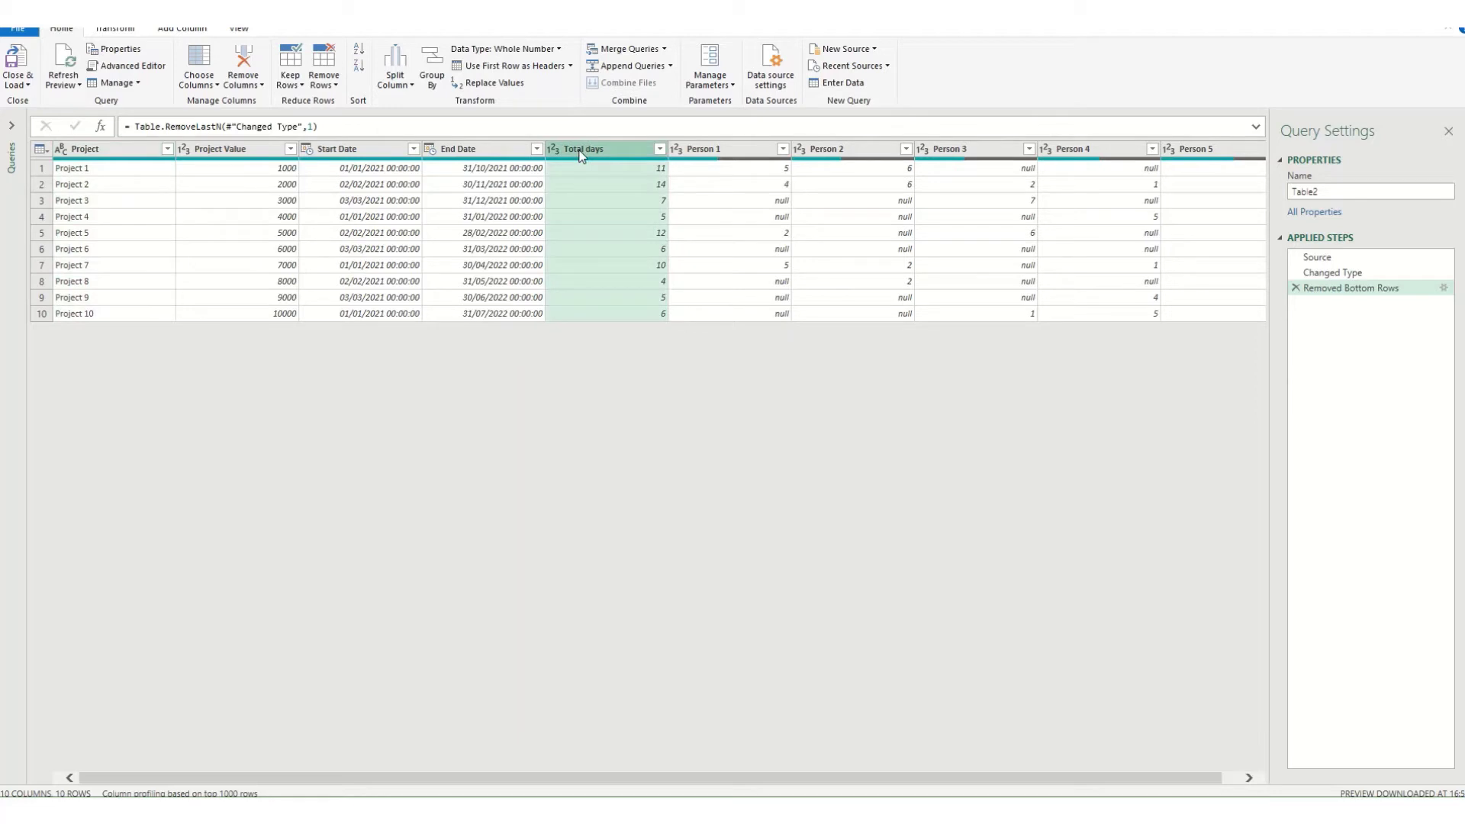
right_click(581, 155)
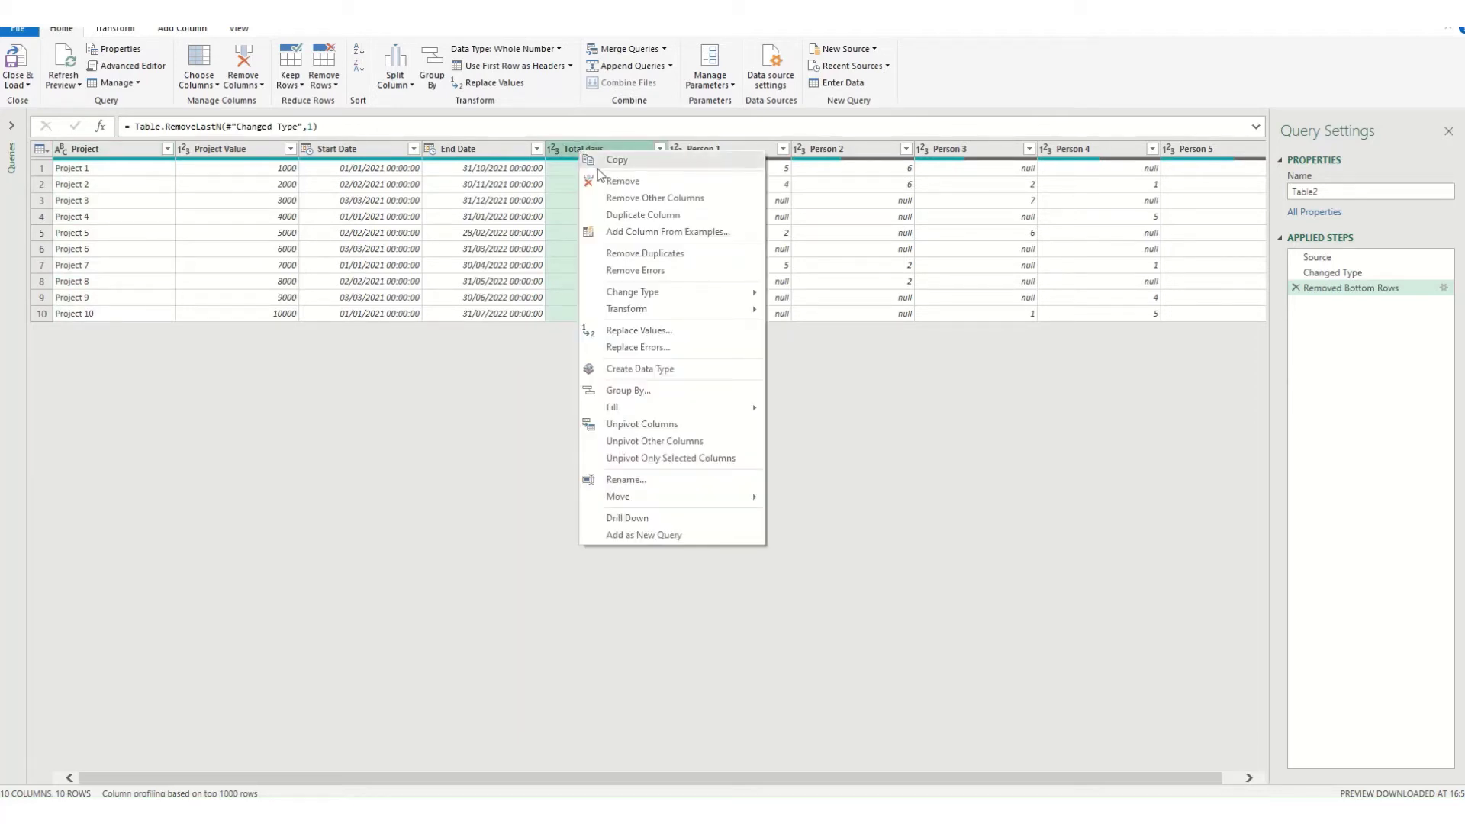
left_click(615, 182)
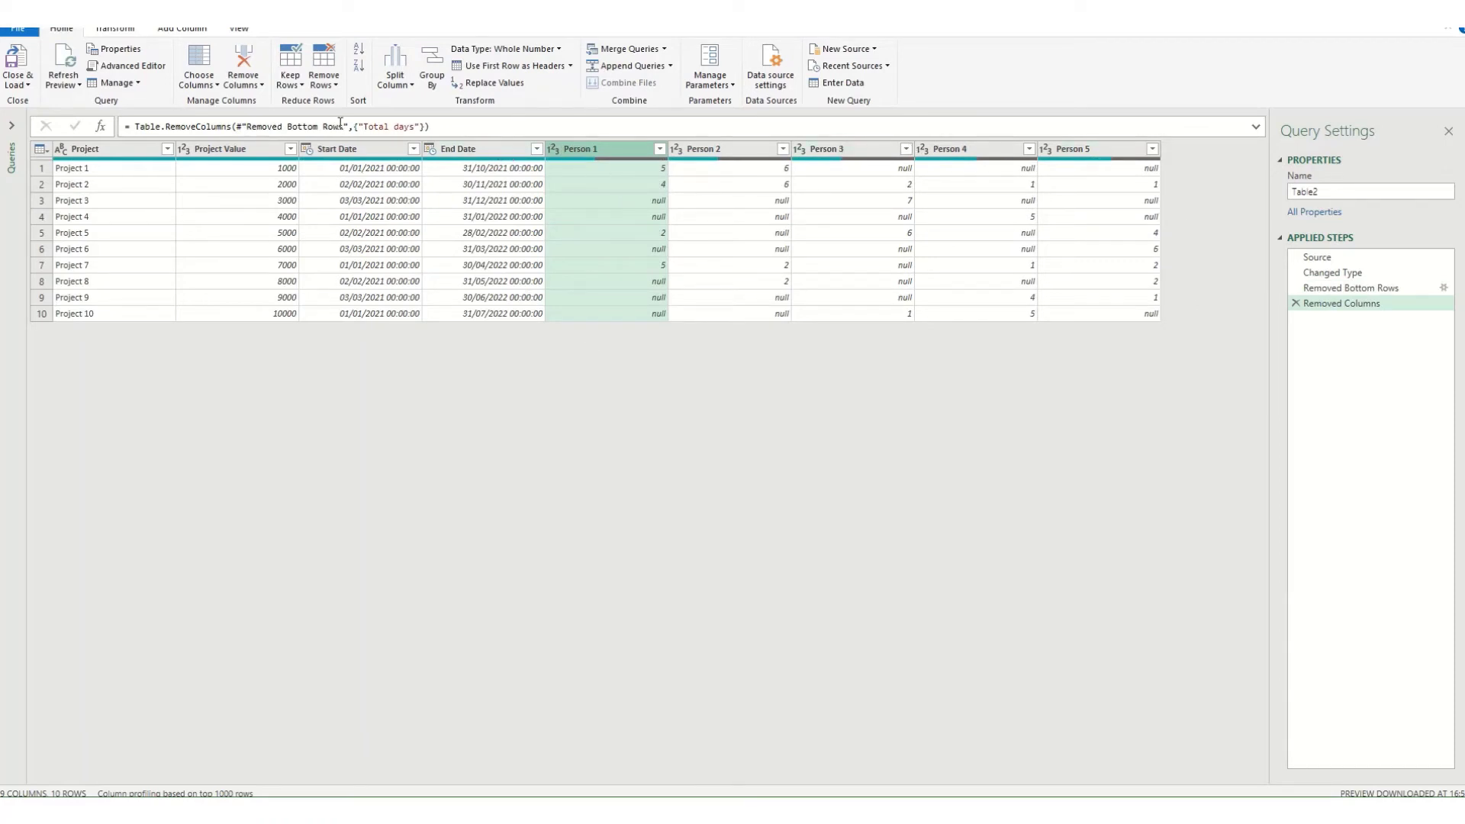
Unpivot all columns other than Project, Project Value, Start Date and End Date
left_click(88, 149)
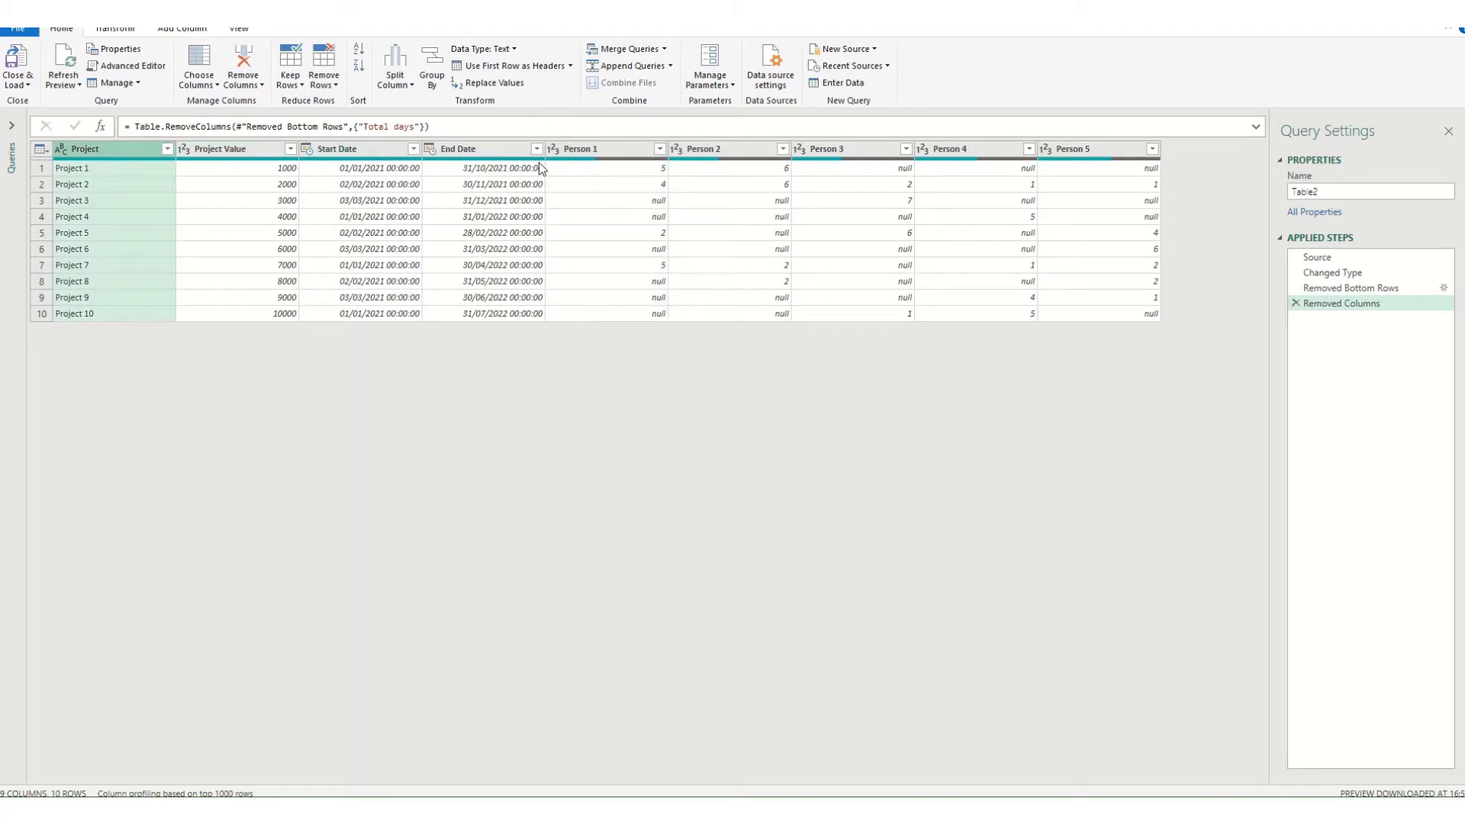
left_click(488, 148, "shift")
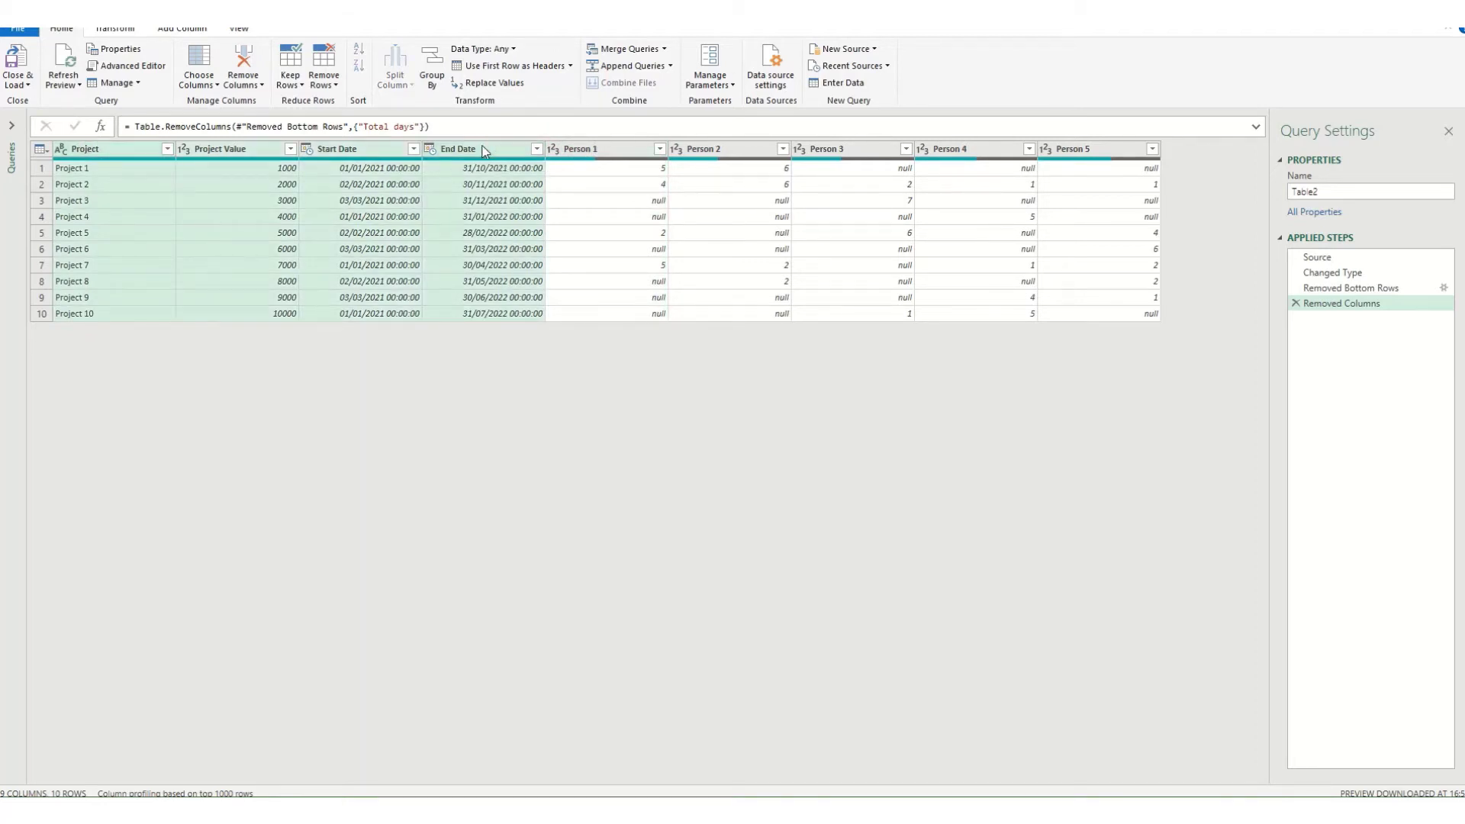
right_click(483, 150)
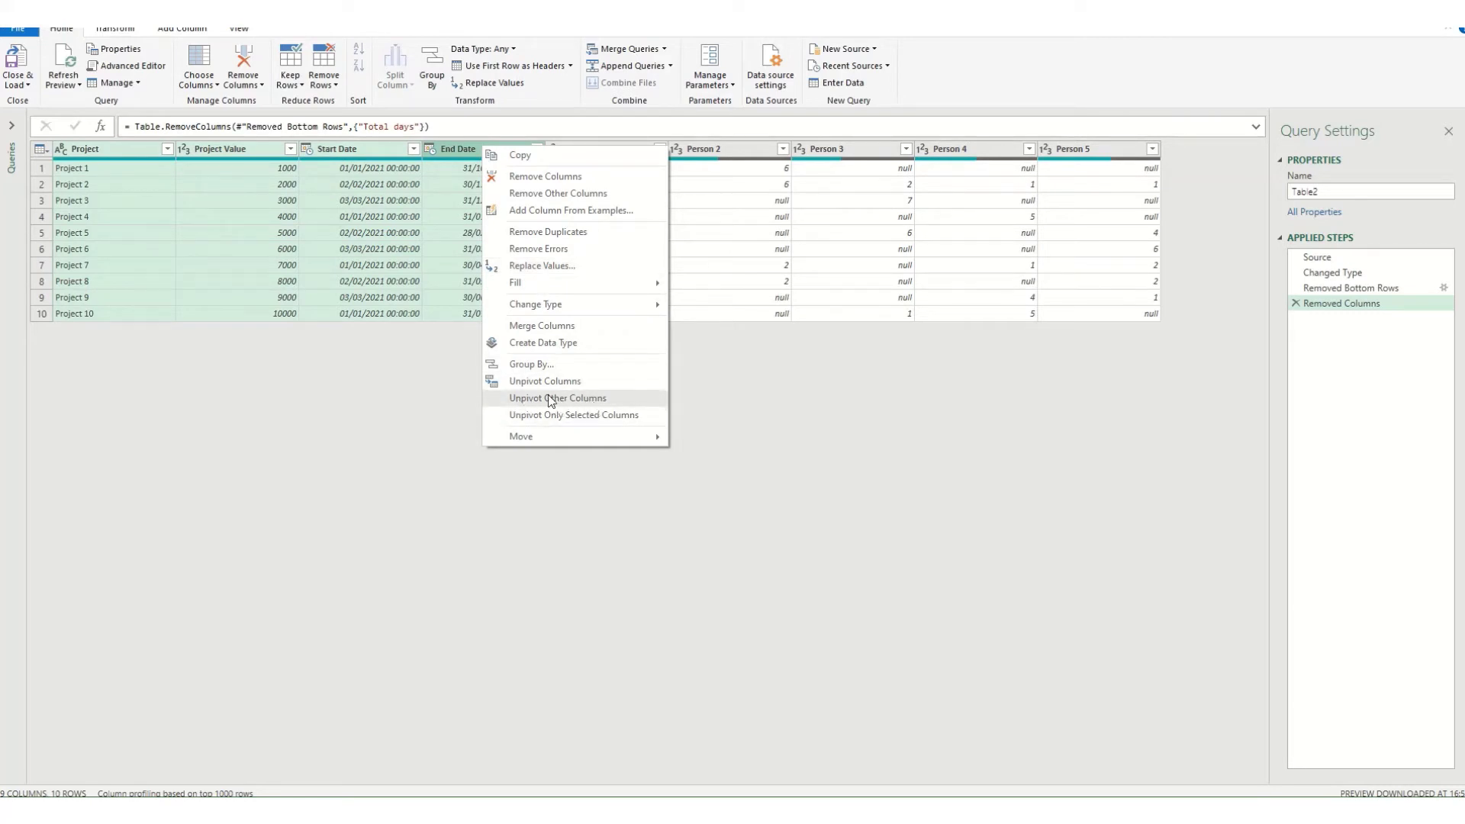
left_click(526, 404)
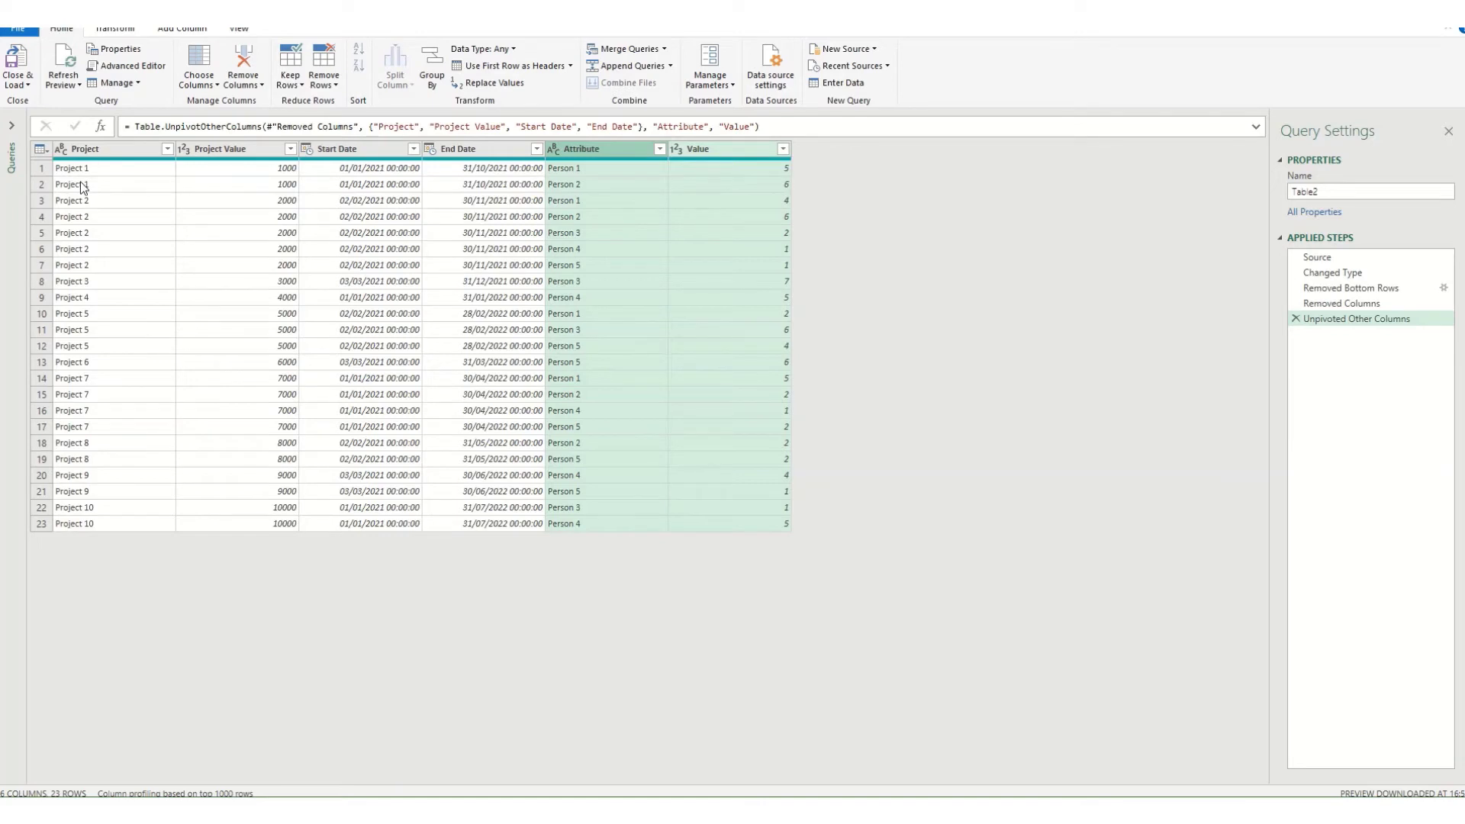
Rename the Value column as Days and the Attribute column as Person
double_click(716, 153)
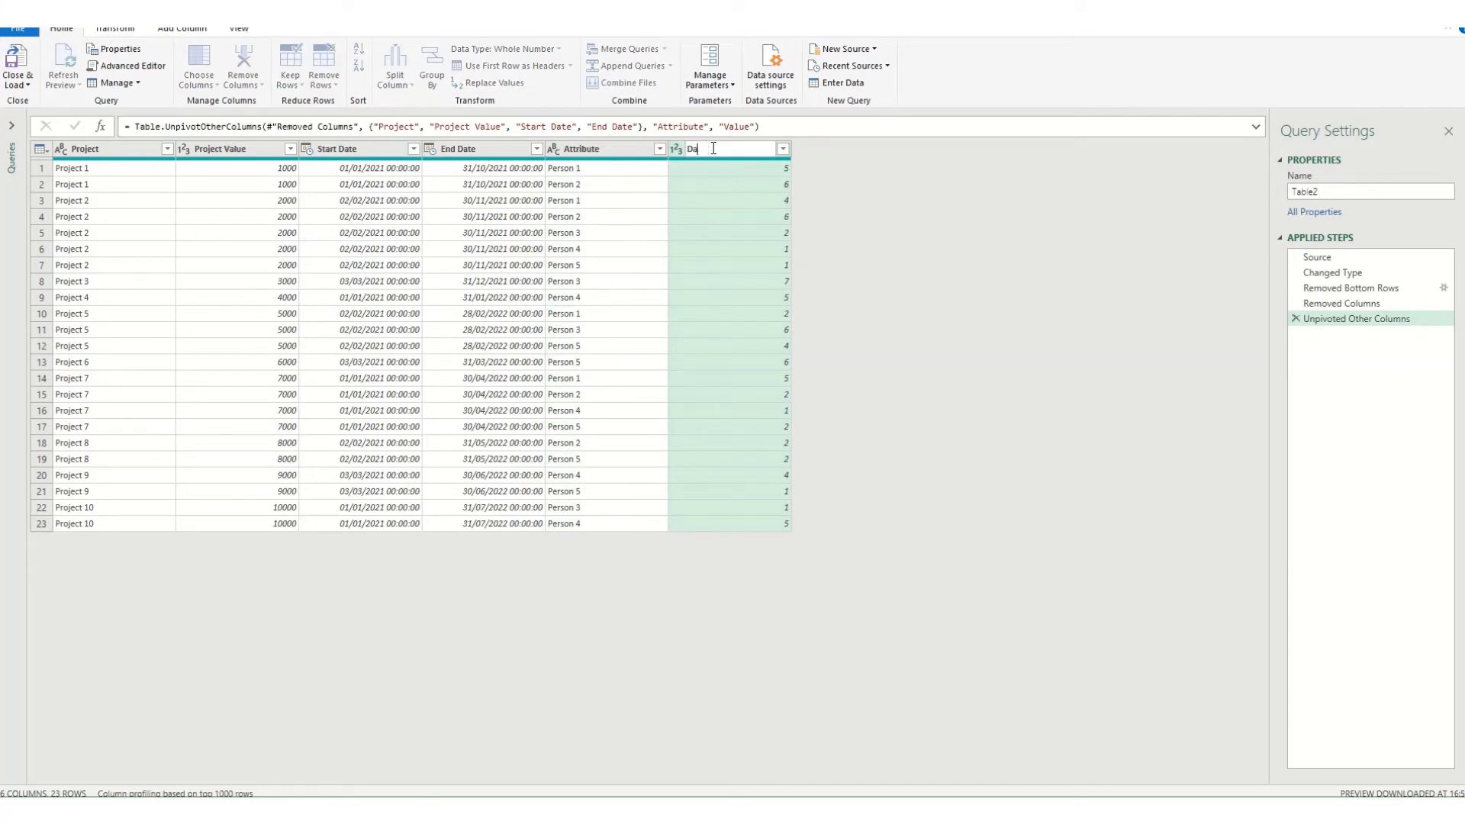
key("Return")
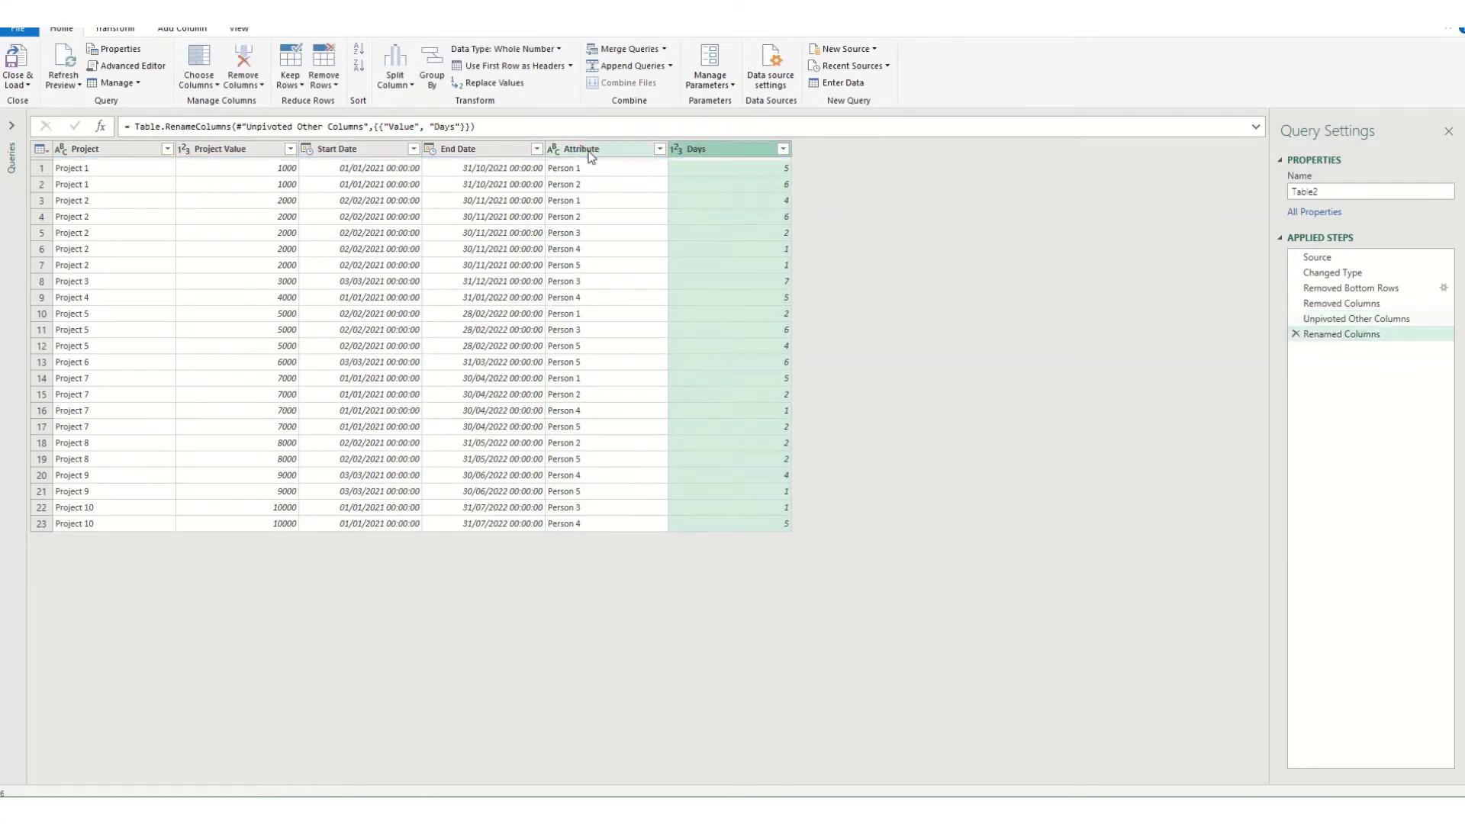
double_click(591, 149)
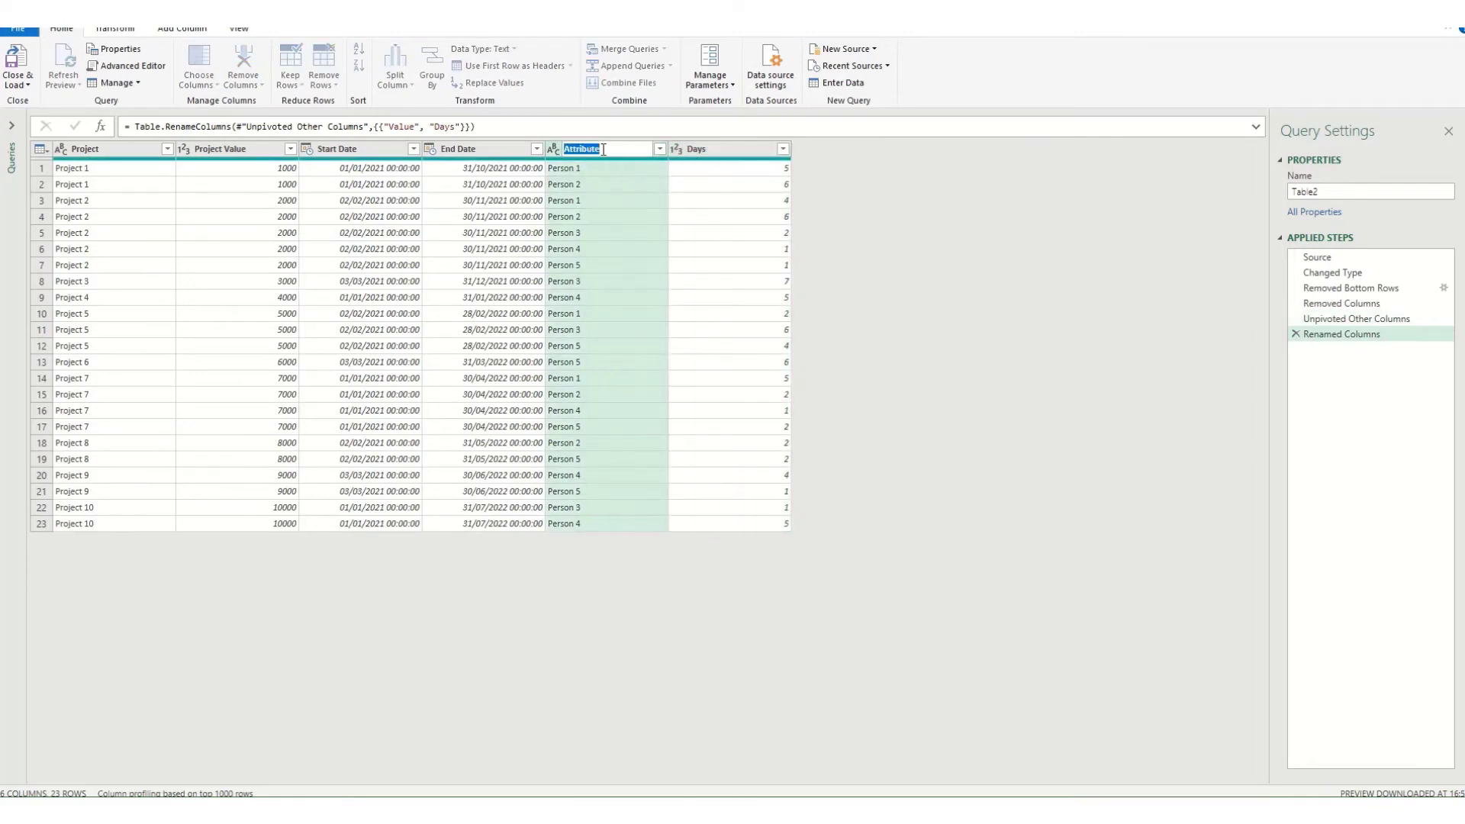
type("Person")
key("Return")
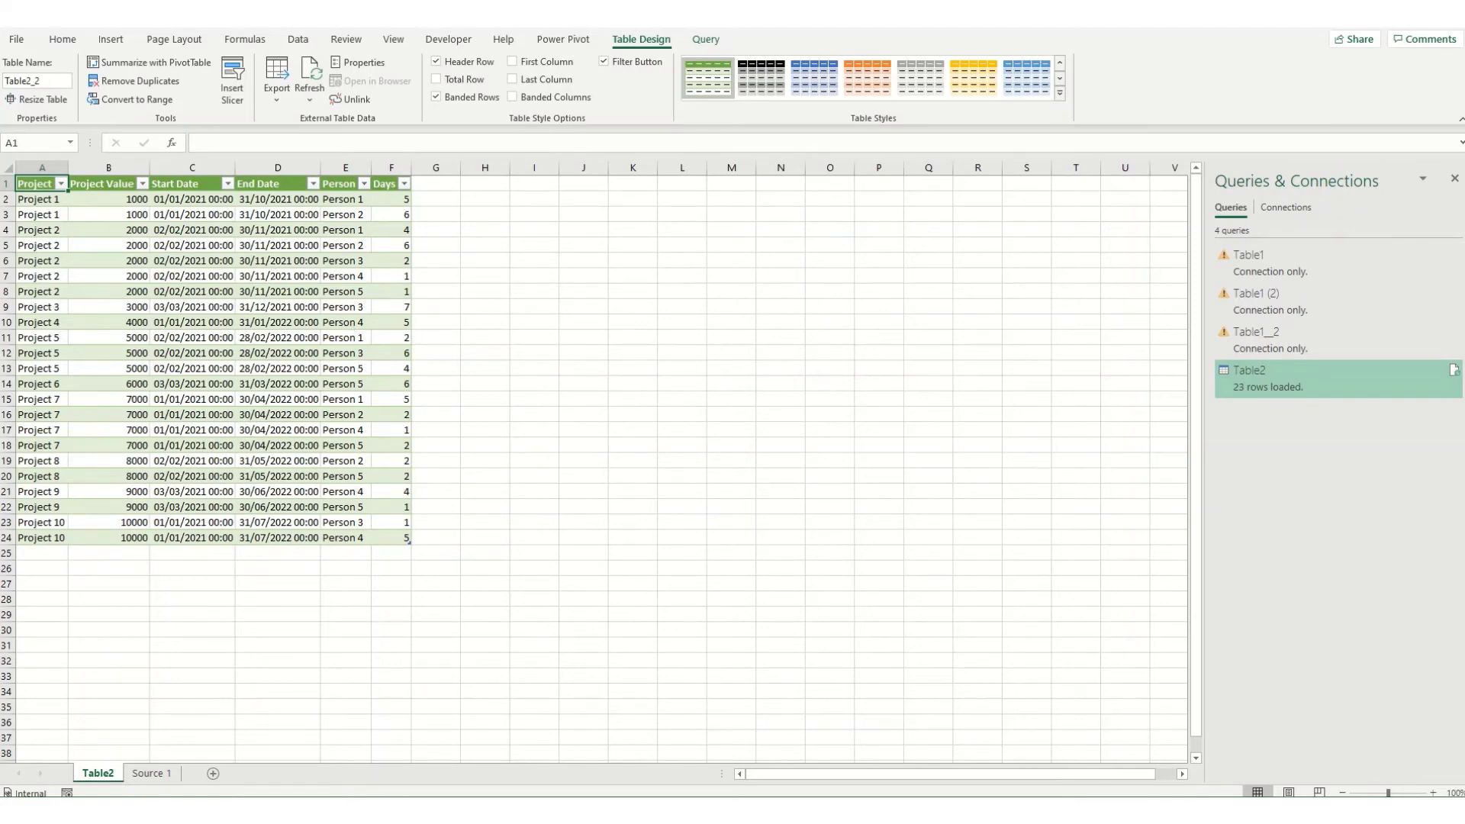
Insert an empty row above the Total row of the table on the Source 1 sheet
left_click(155, 773)
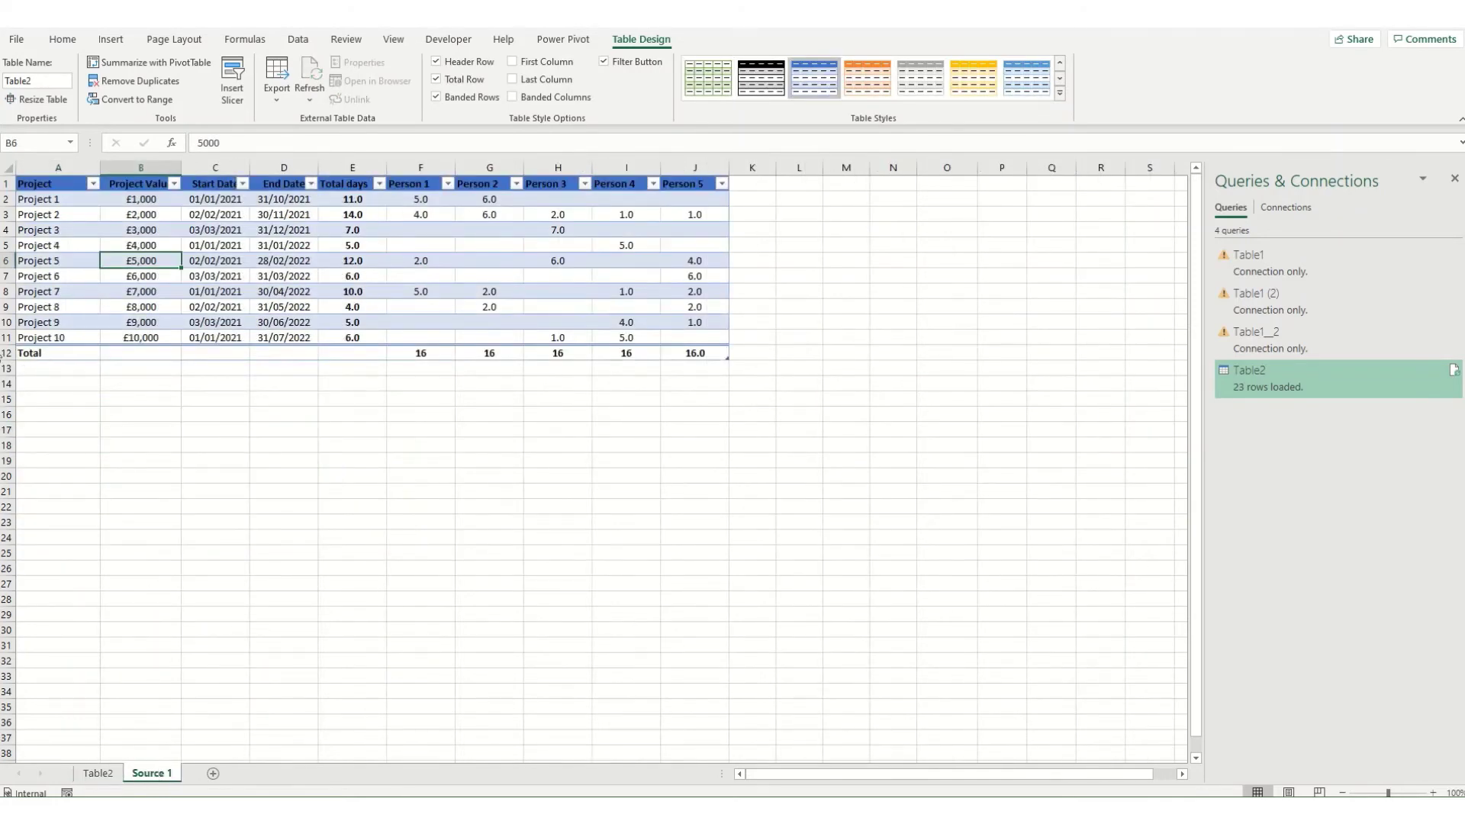
right_click(9, 353)
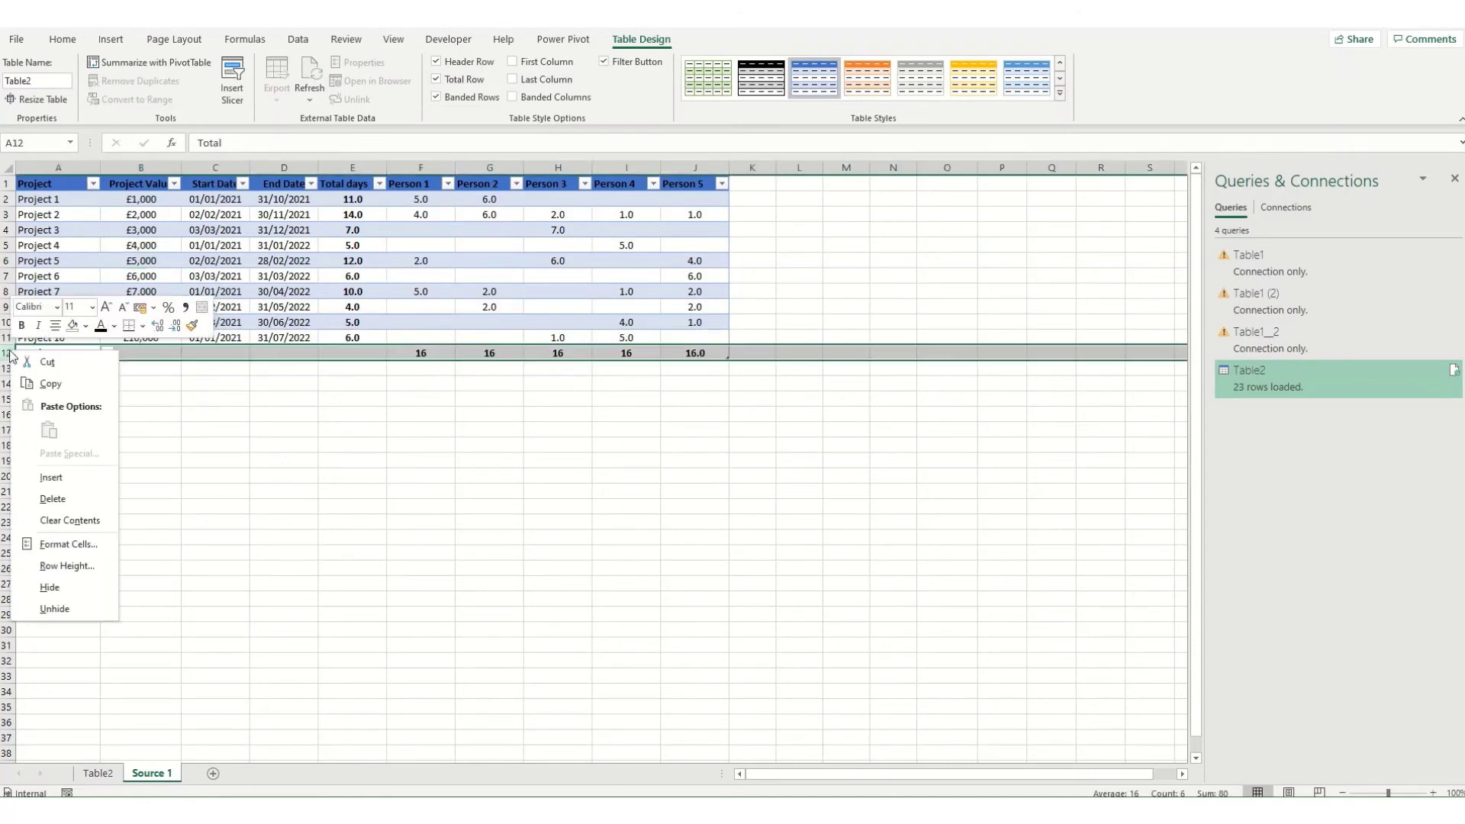
left_click(58, 476)
Enter Project 11 as the new row's project name and 1,100 as its project value
left_click(66, 354)
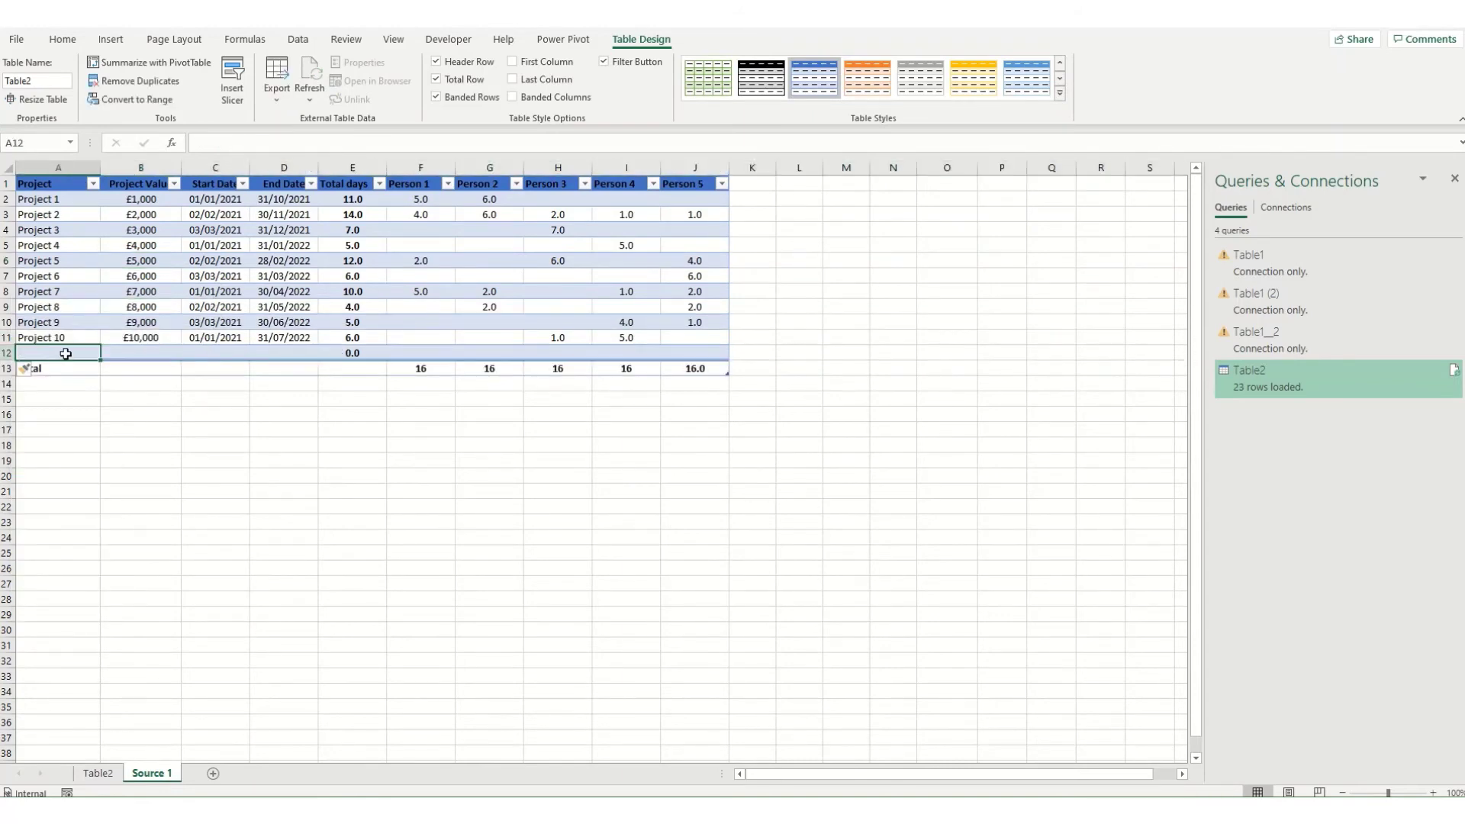
type("Project 11")
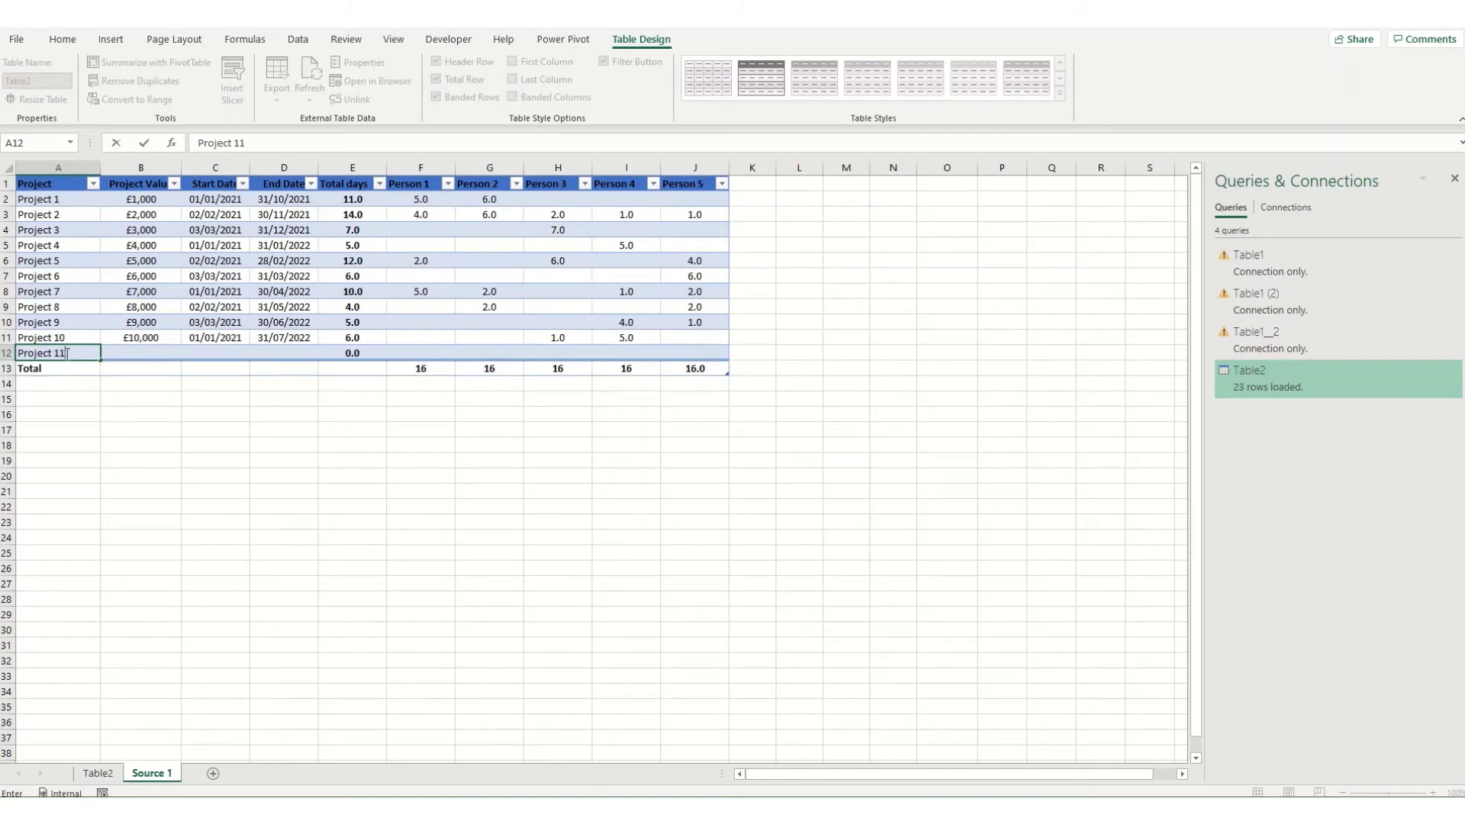
key("Tab")
type("1")
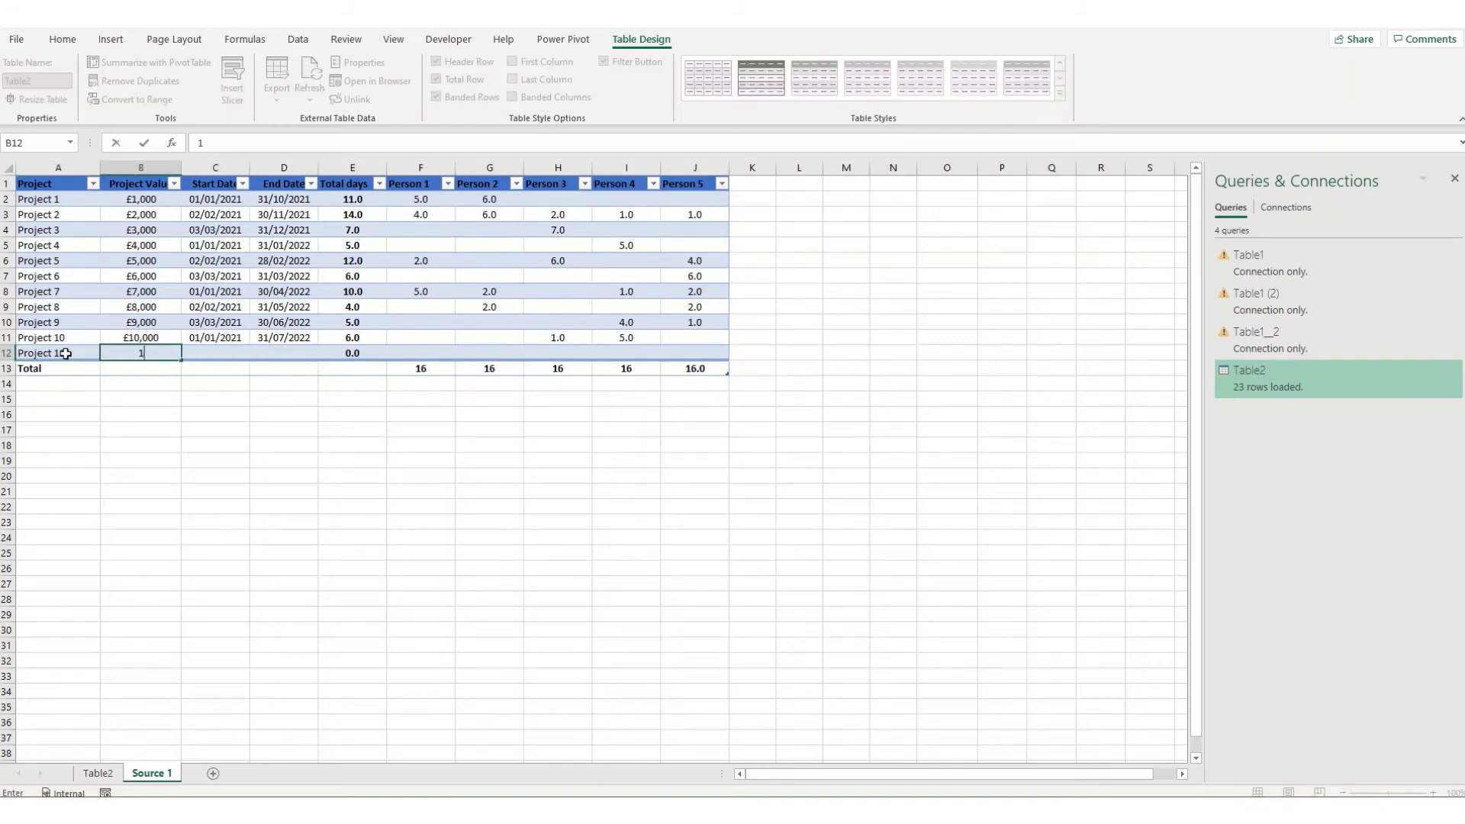
type(",100")
key("Tab")
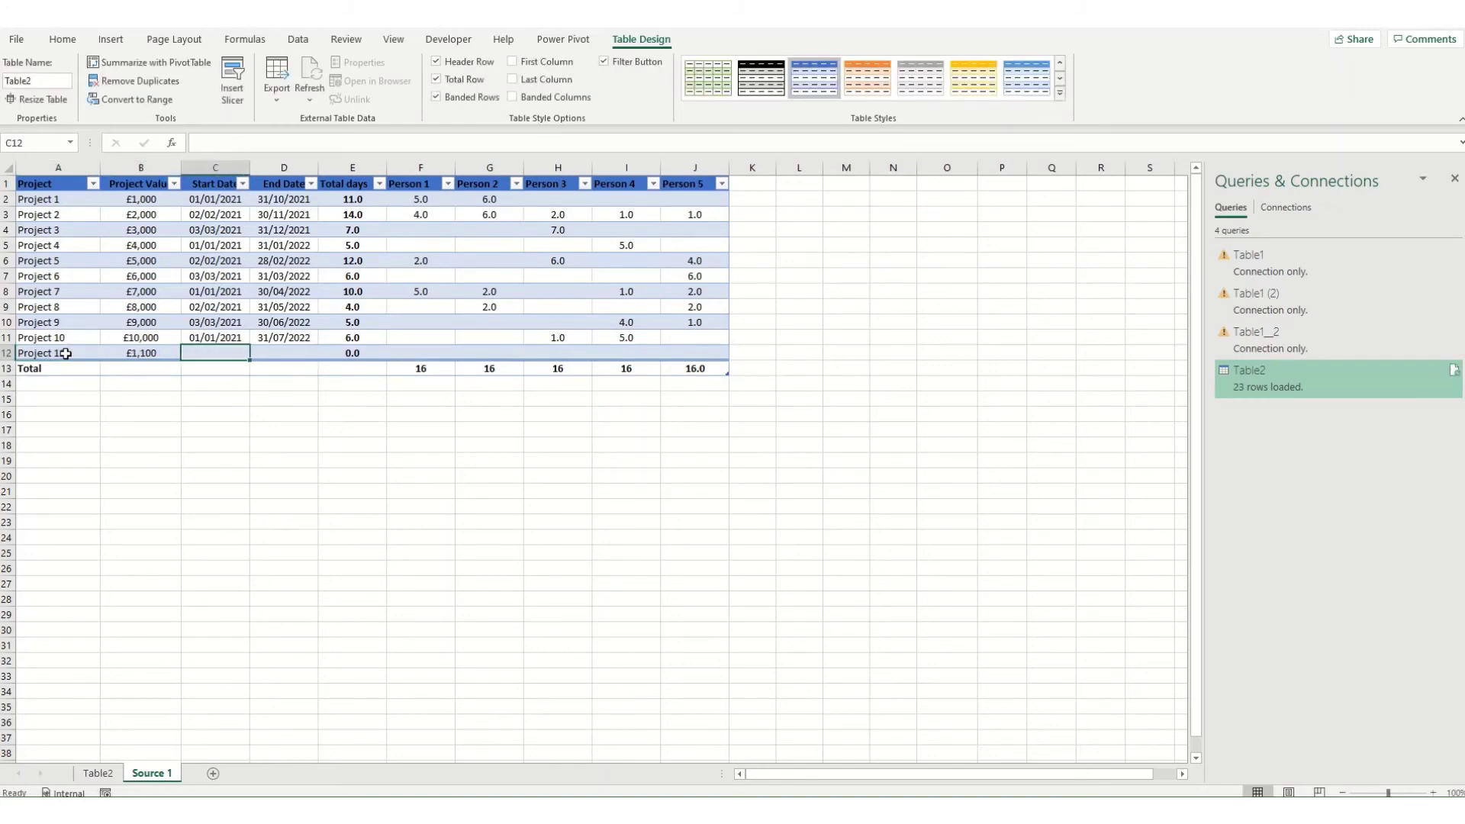
Copy Project 10's start and end dates into the Project 11 row
key("Up")
key("shift+Right")
key("ctrl+c")
key("Down")
key("ctrl+v")
Enter 1, 5 and 6 days for Person 1, Person 2 and Person 3 in the Project 11 row
key("Right")
key("Right")
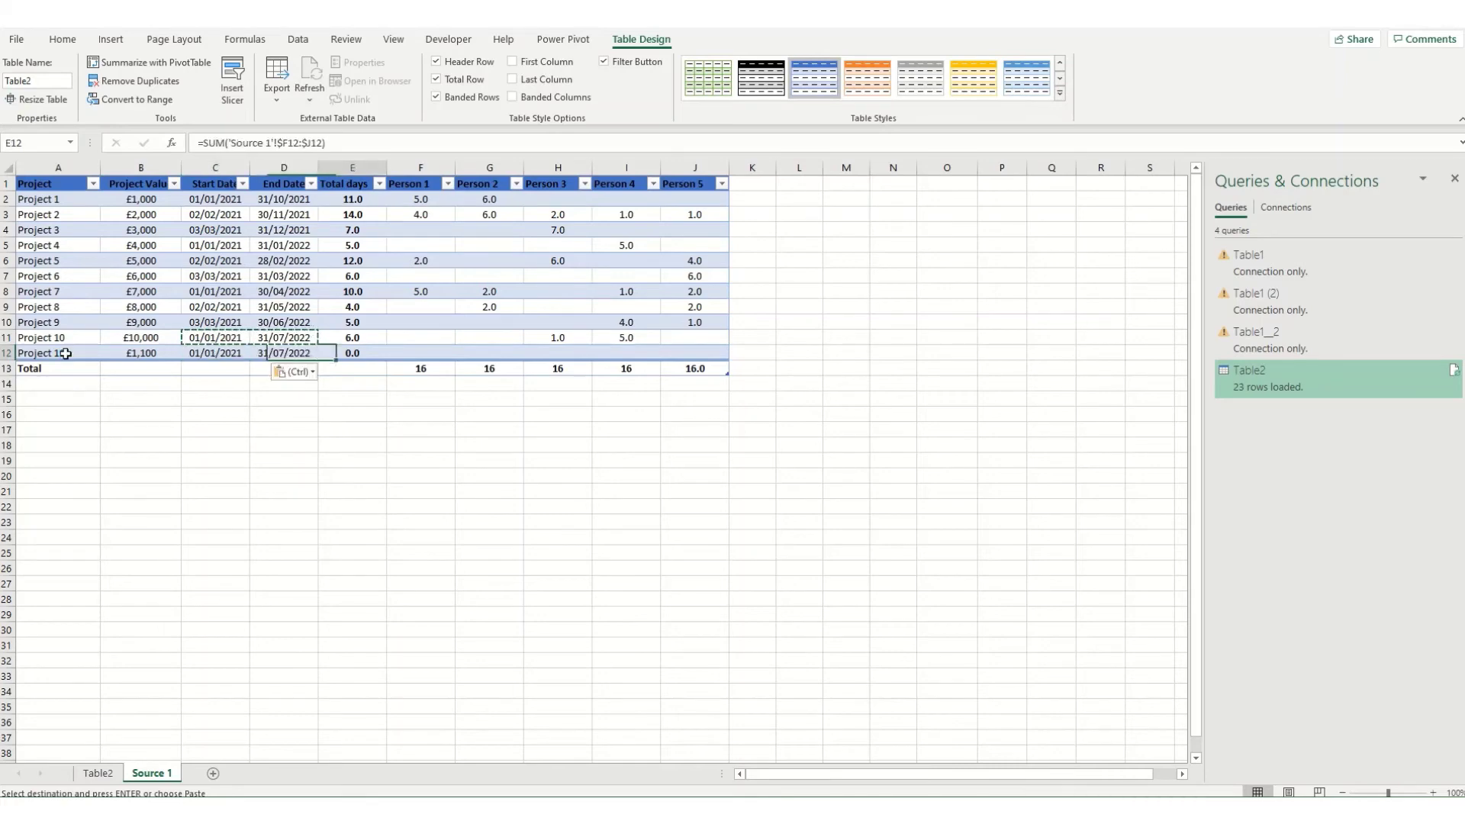
key("Right")
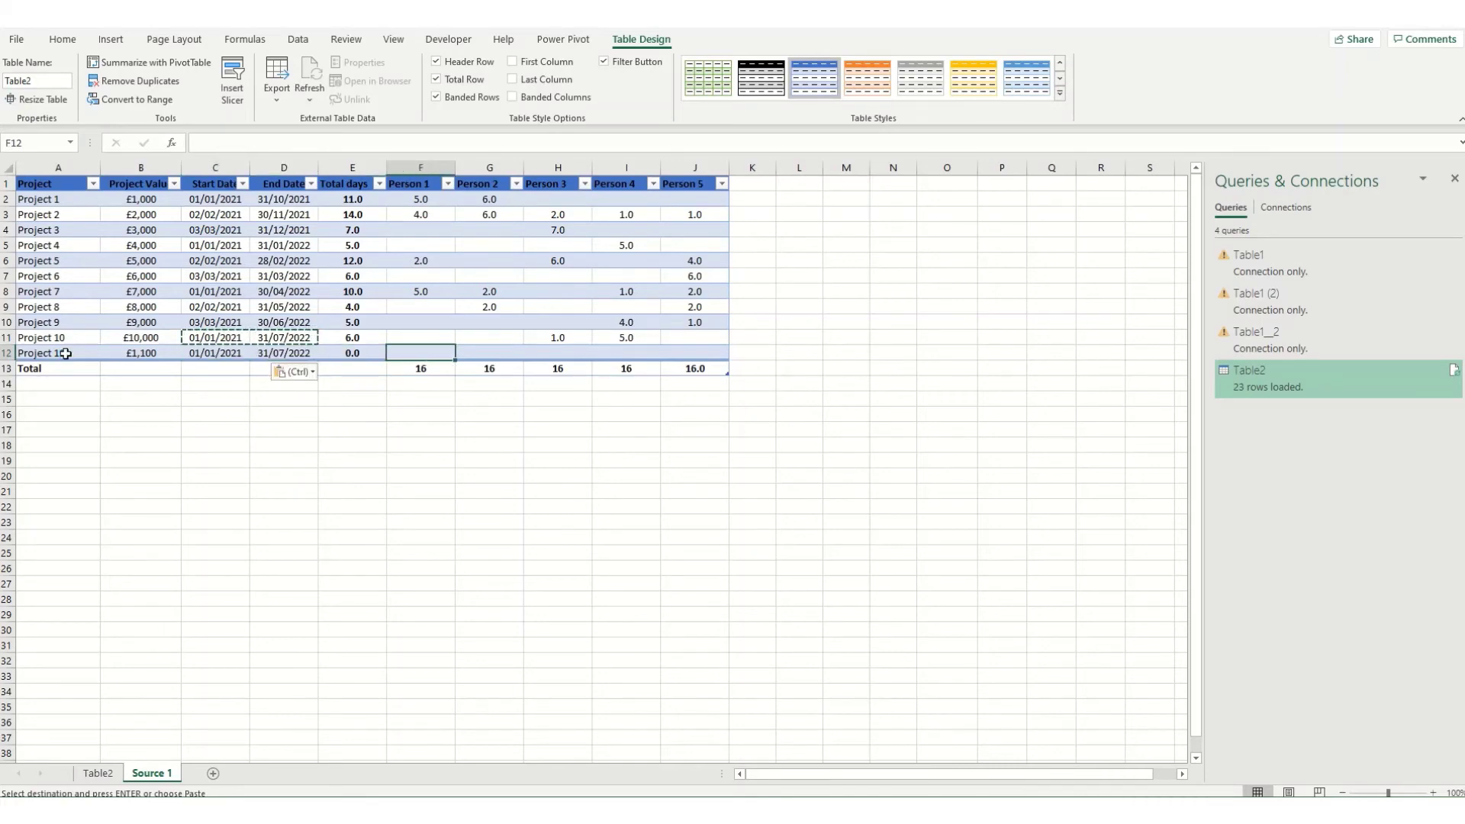
type("1")
key("Tab")
type("5")
key("Tab")
type("6")
key("Tab")
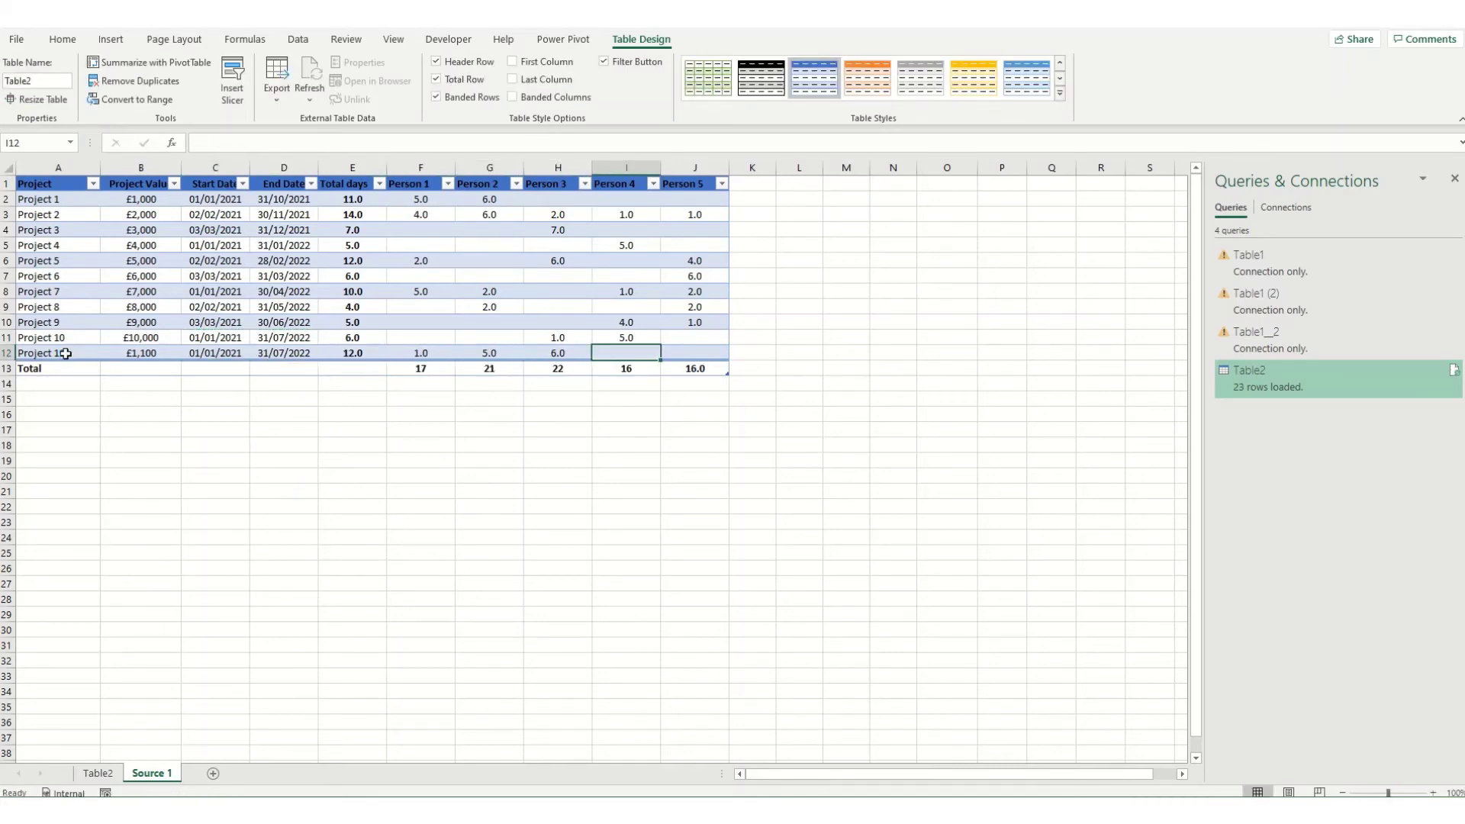
Enter 7 days for Person 4 in the Project 11 row and refresh the output table on the Table2 sheet
type("7")
key("Tab")
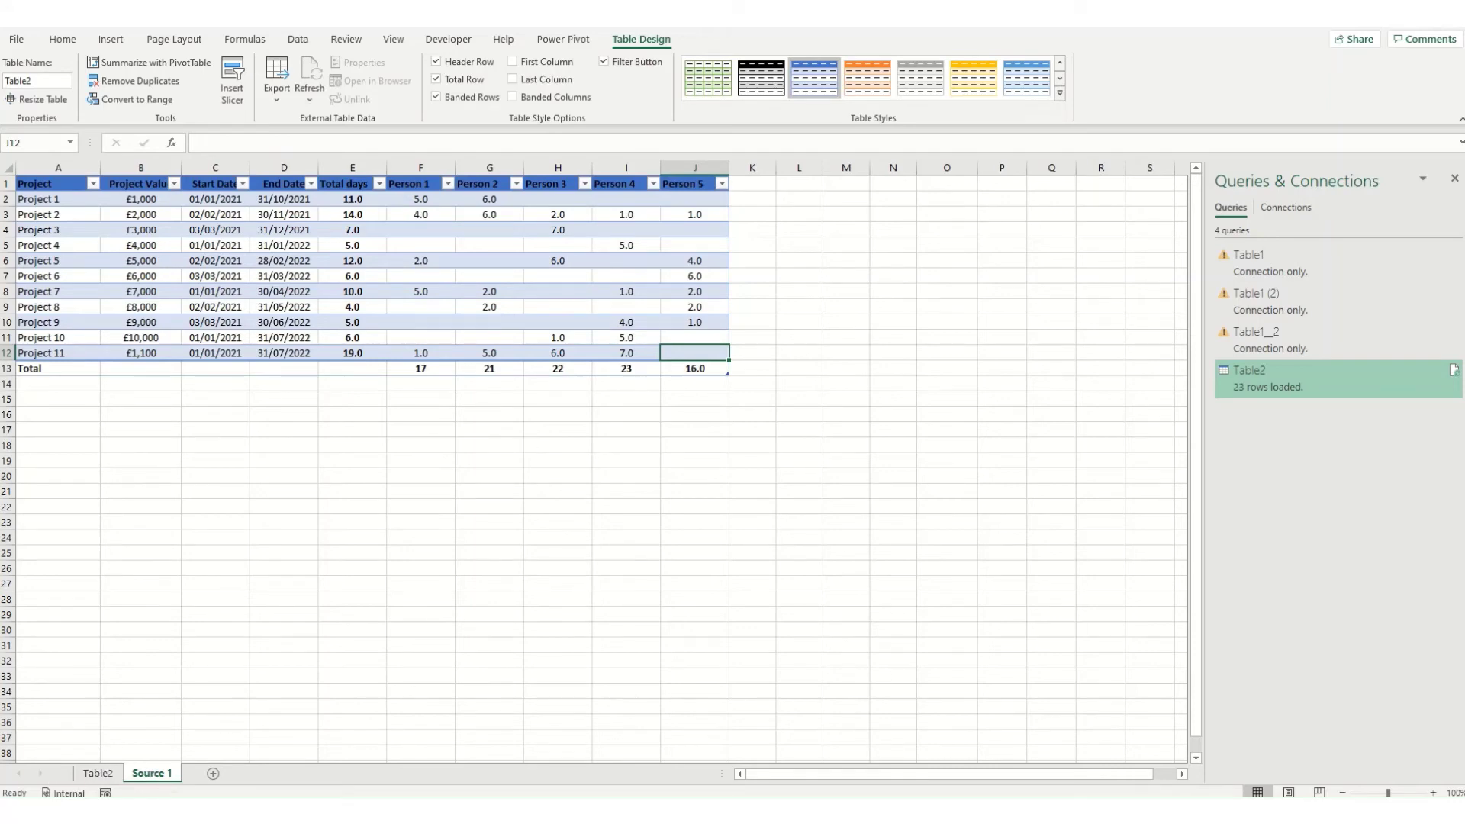
left_click(98, 773)
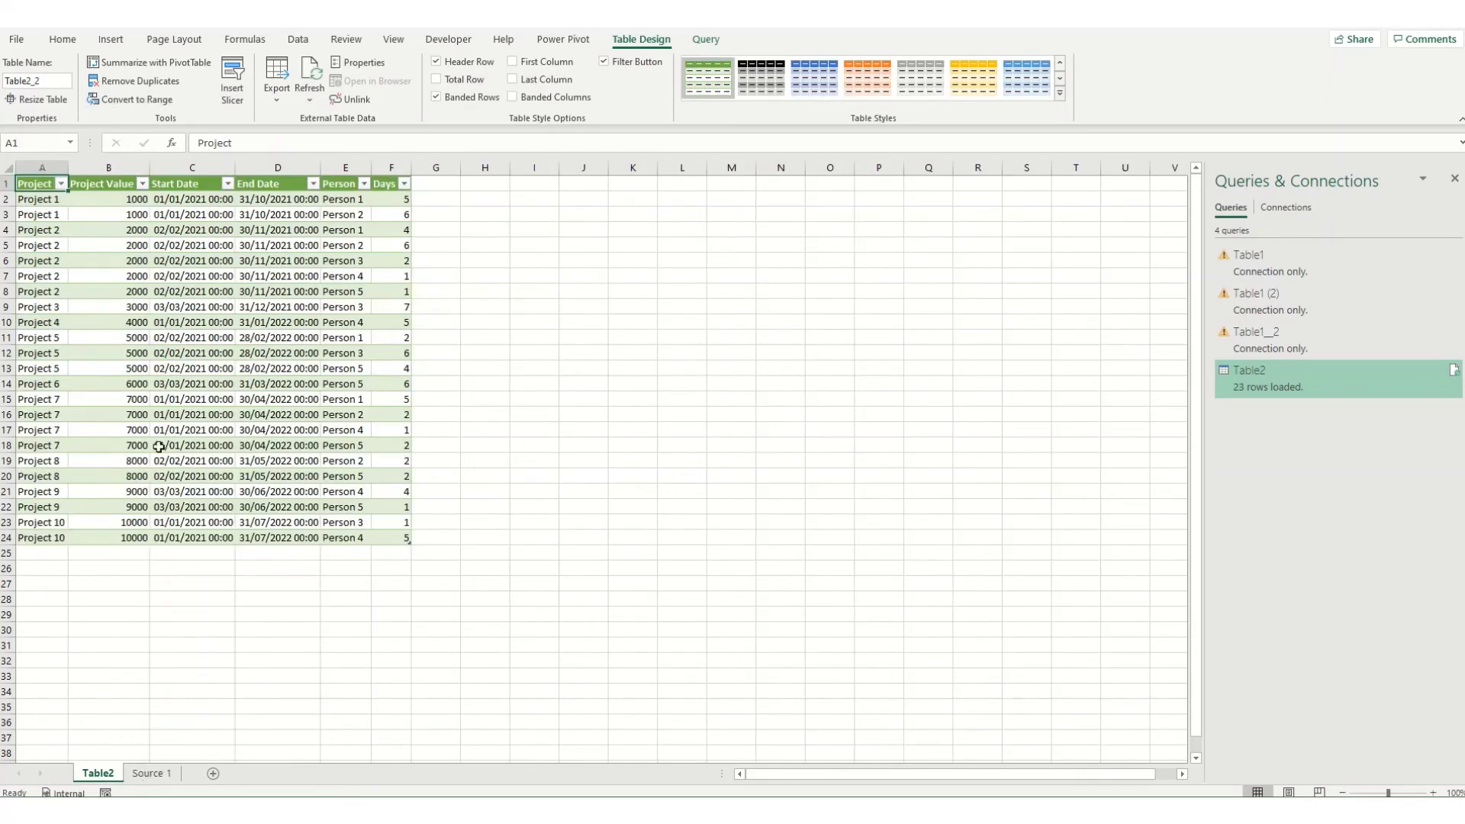
right_click(224, 368)
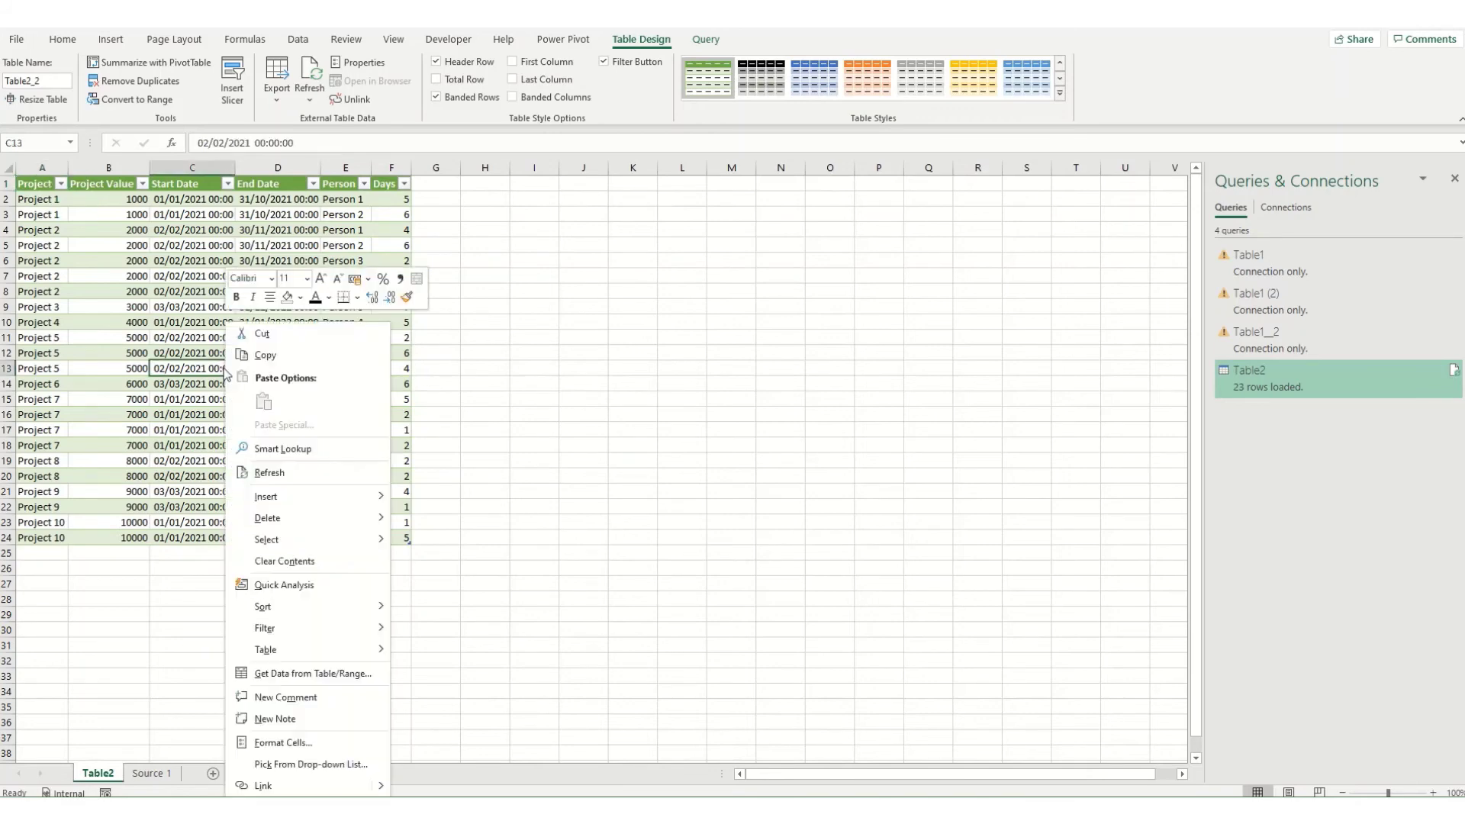
left_click(268, 473)
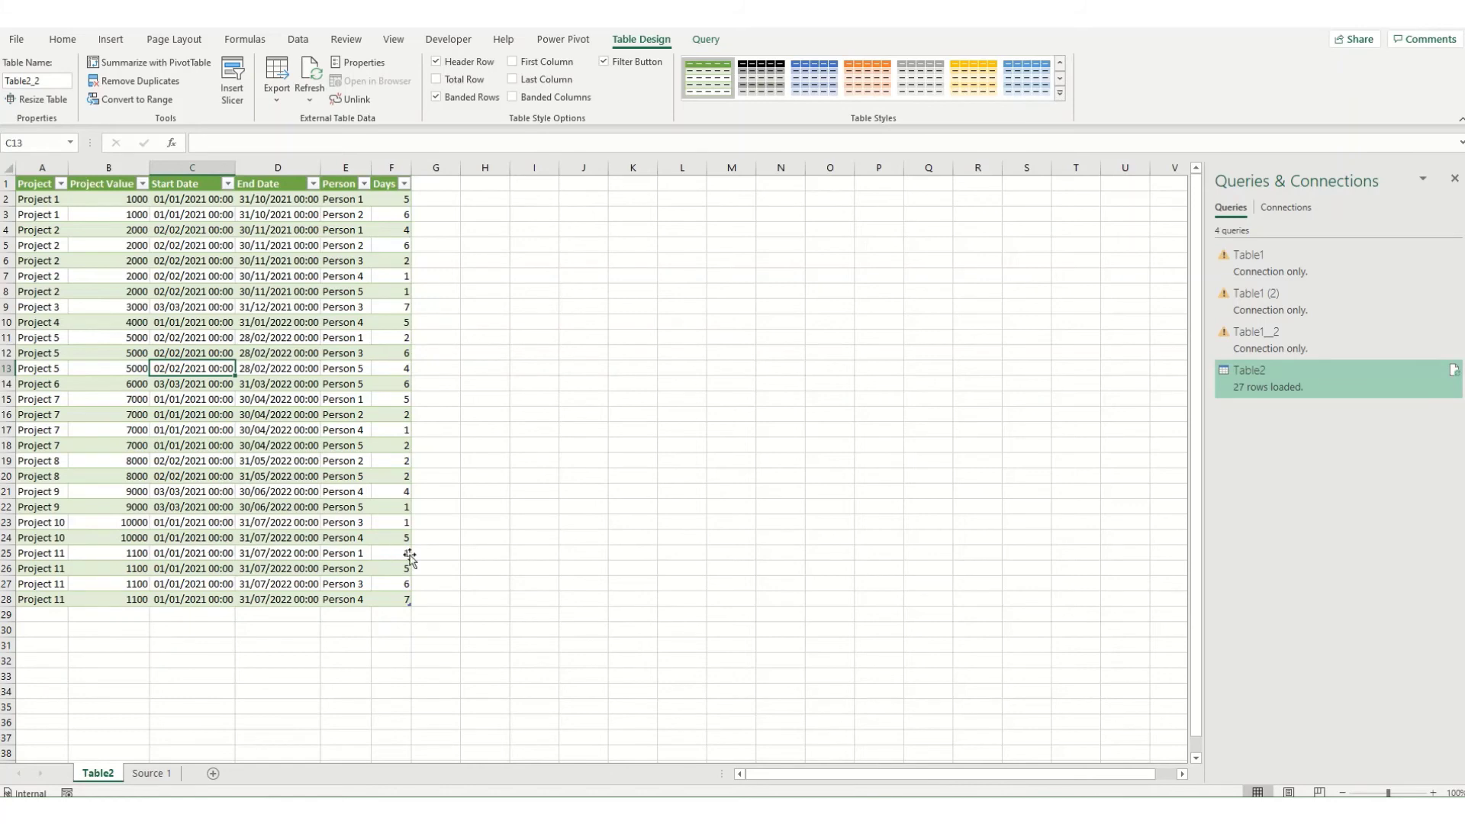
Format the output table's Project Value column as Currency with no decimal places
left_click(99, 177)
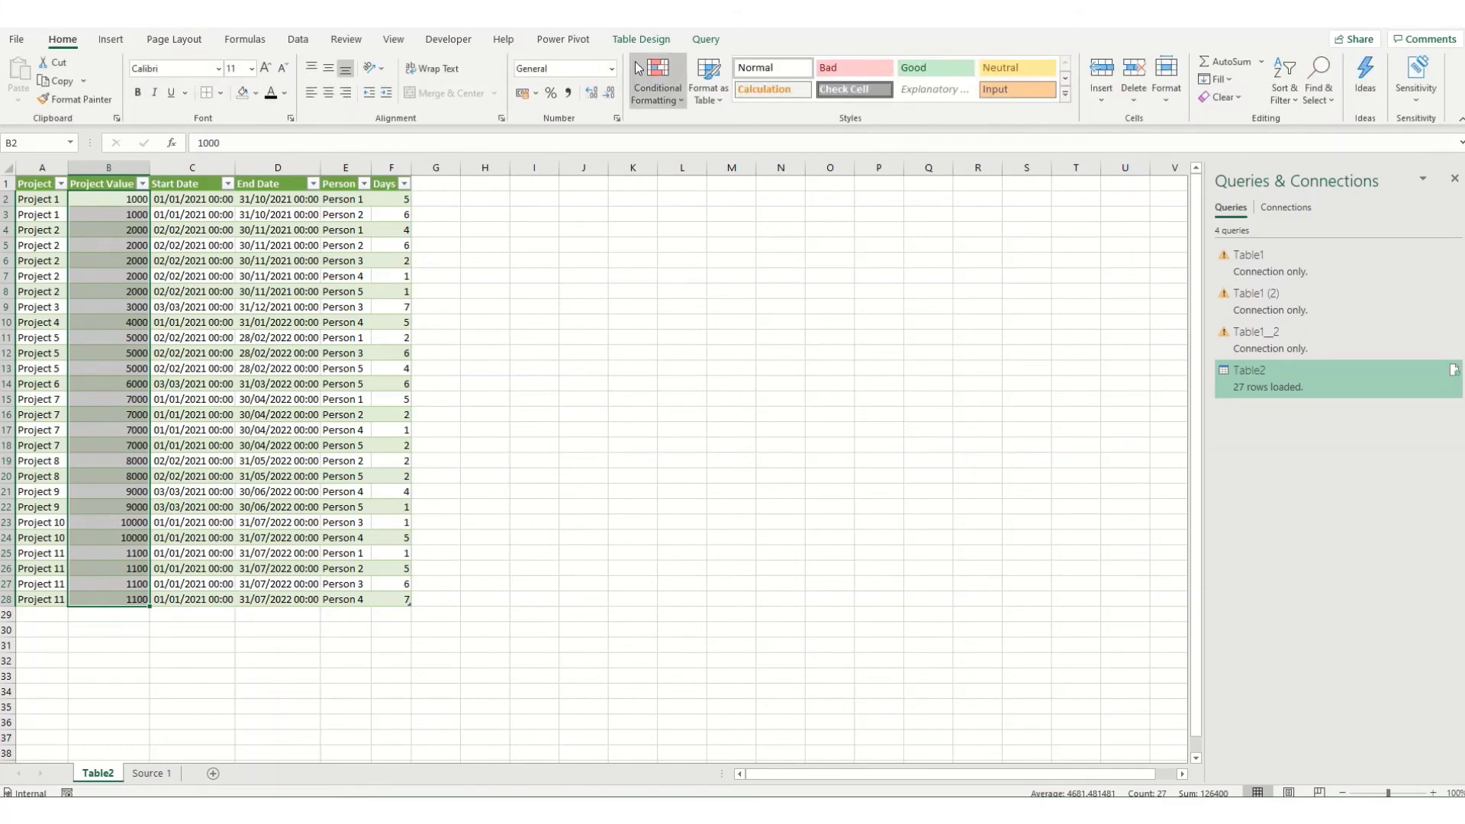
left_click(611, 69)
left_click(569, 161)
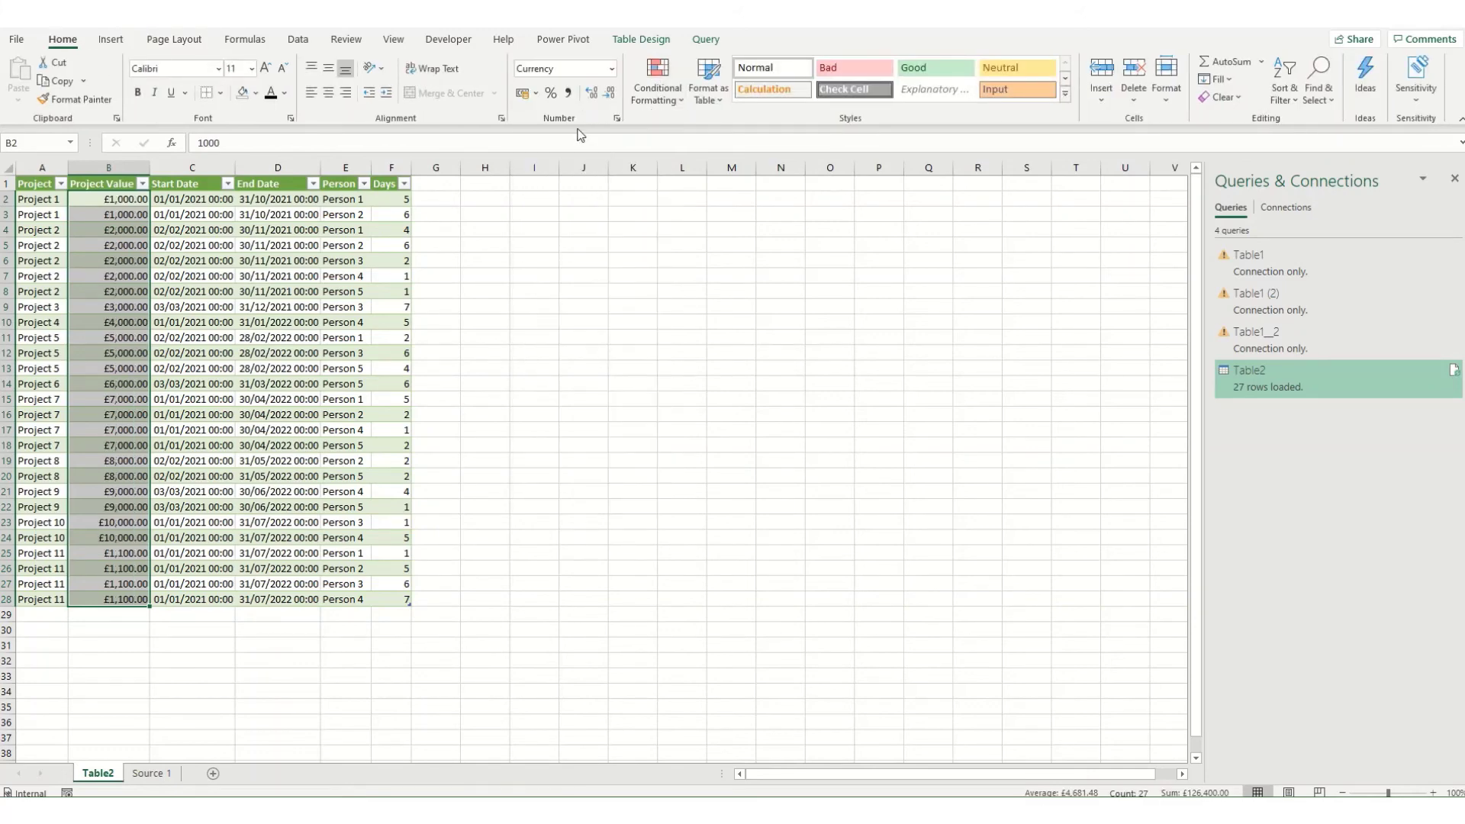
left_click(610, 93)
On the Source 1 sheet, enter 5 days for Person 1 on Project 10 and 12 days for Person 2 on Project 9
left_click(152, 773)
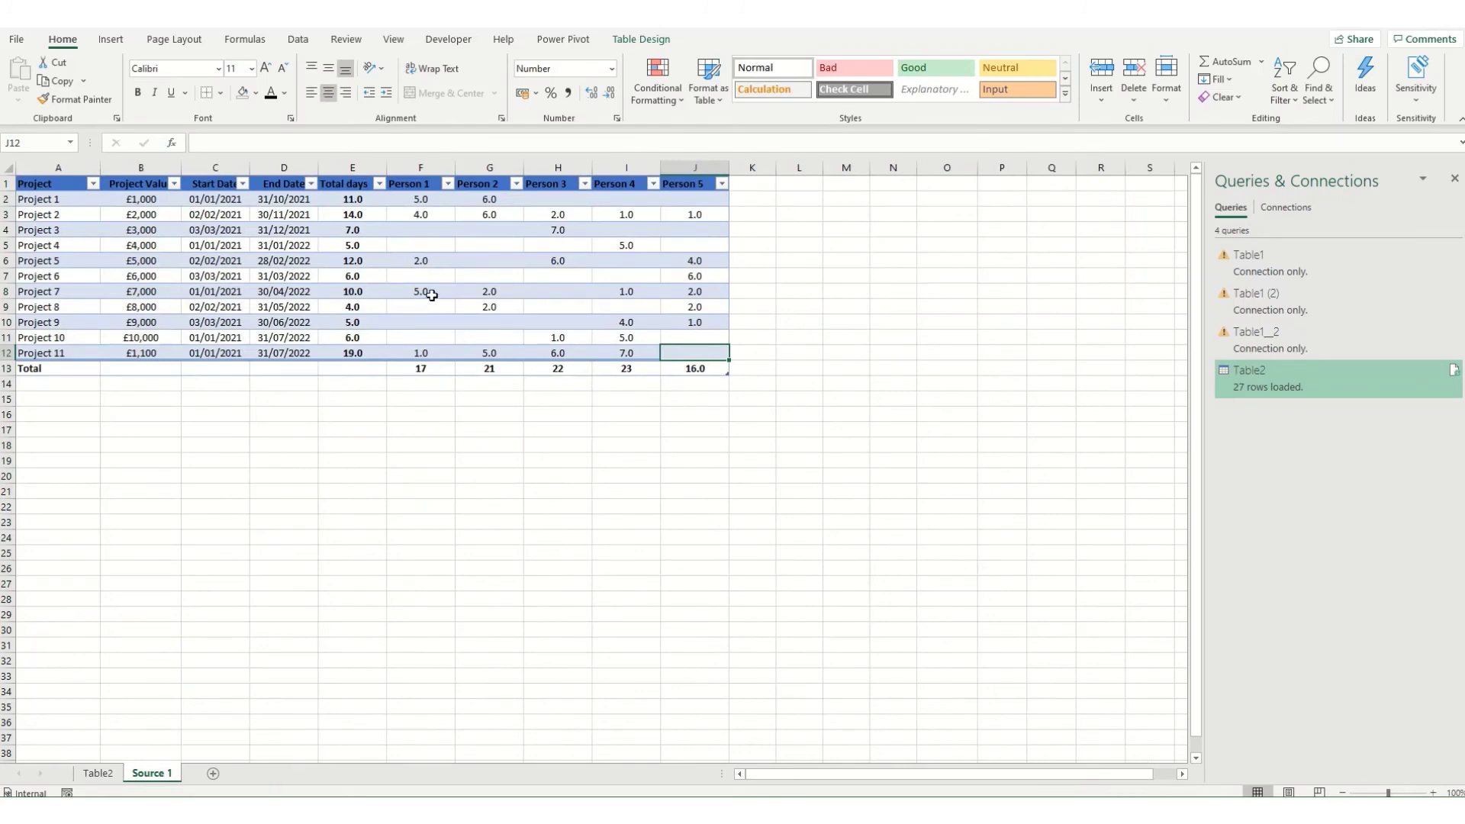
left_click(408, 334)
type("5")
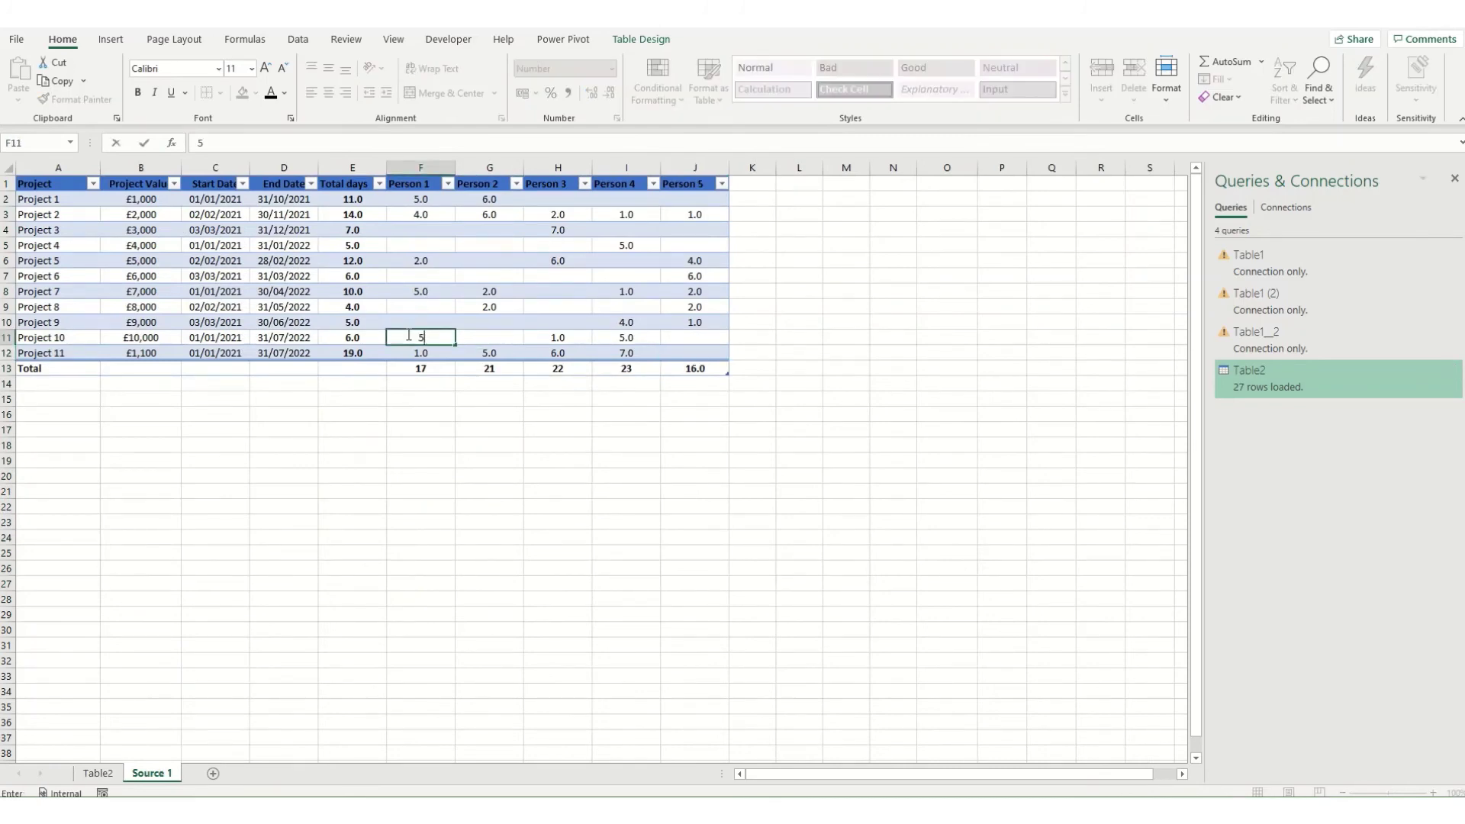
key("Tab")
key("Up")
type("12")
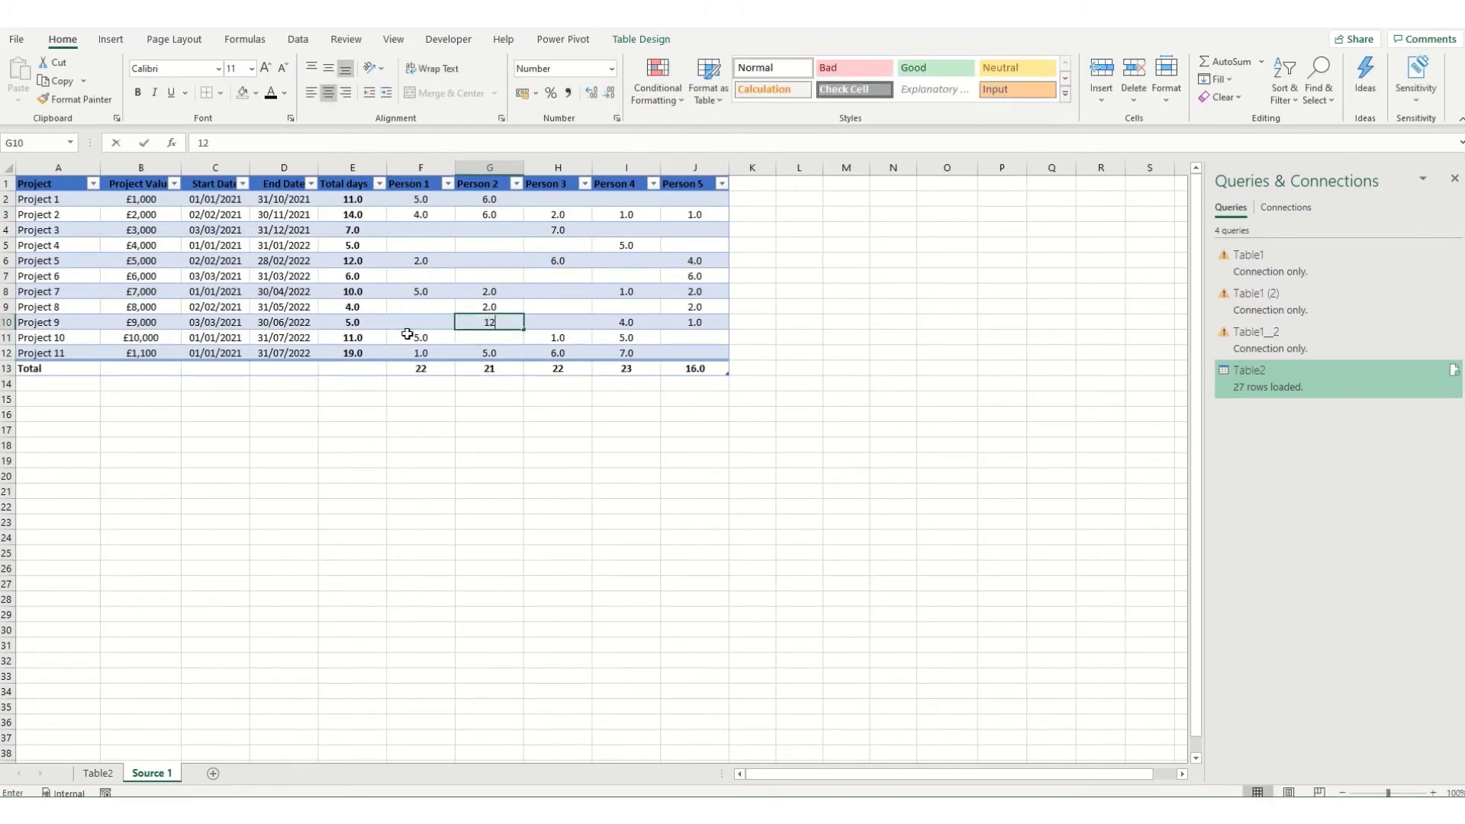
key("Return")
Refresh the Table2 sheet's output table to load the changed Project 9 and Project 10 days
left_click(98, 773)
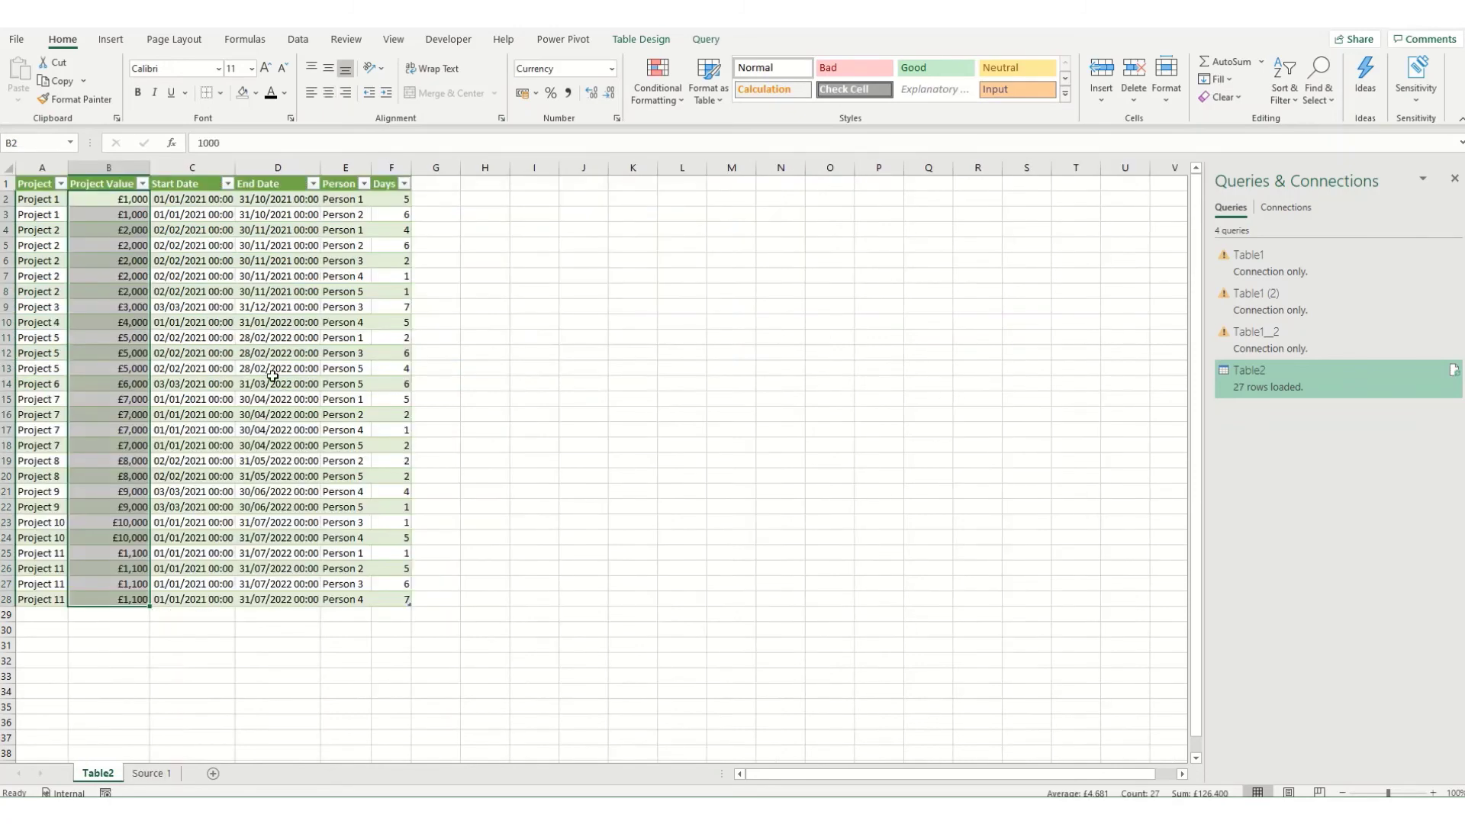
right_click(275, 369)
left_click(317, 472)
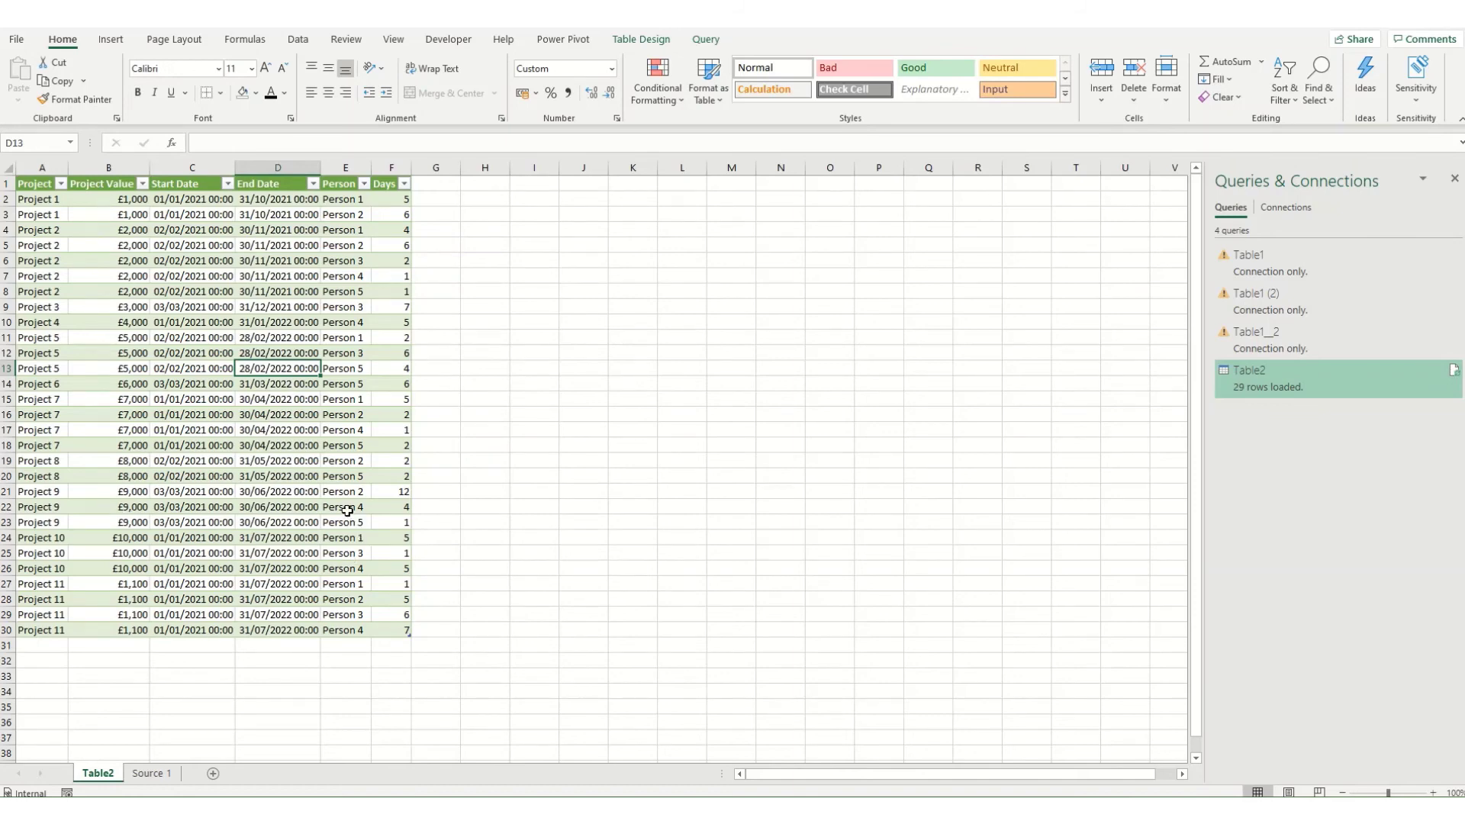
left_click(152, 772)
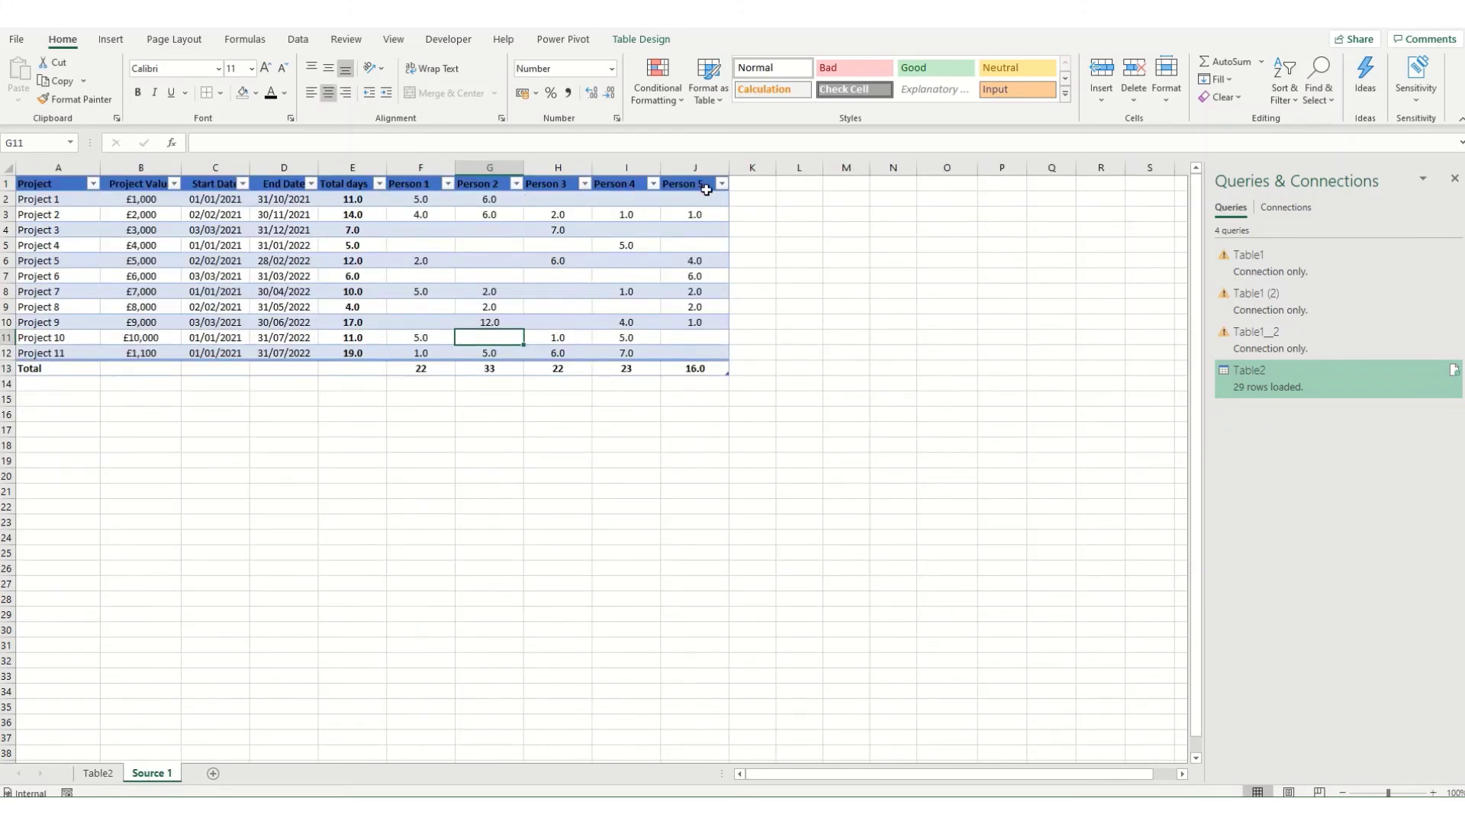
left_click(98, 773)
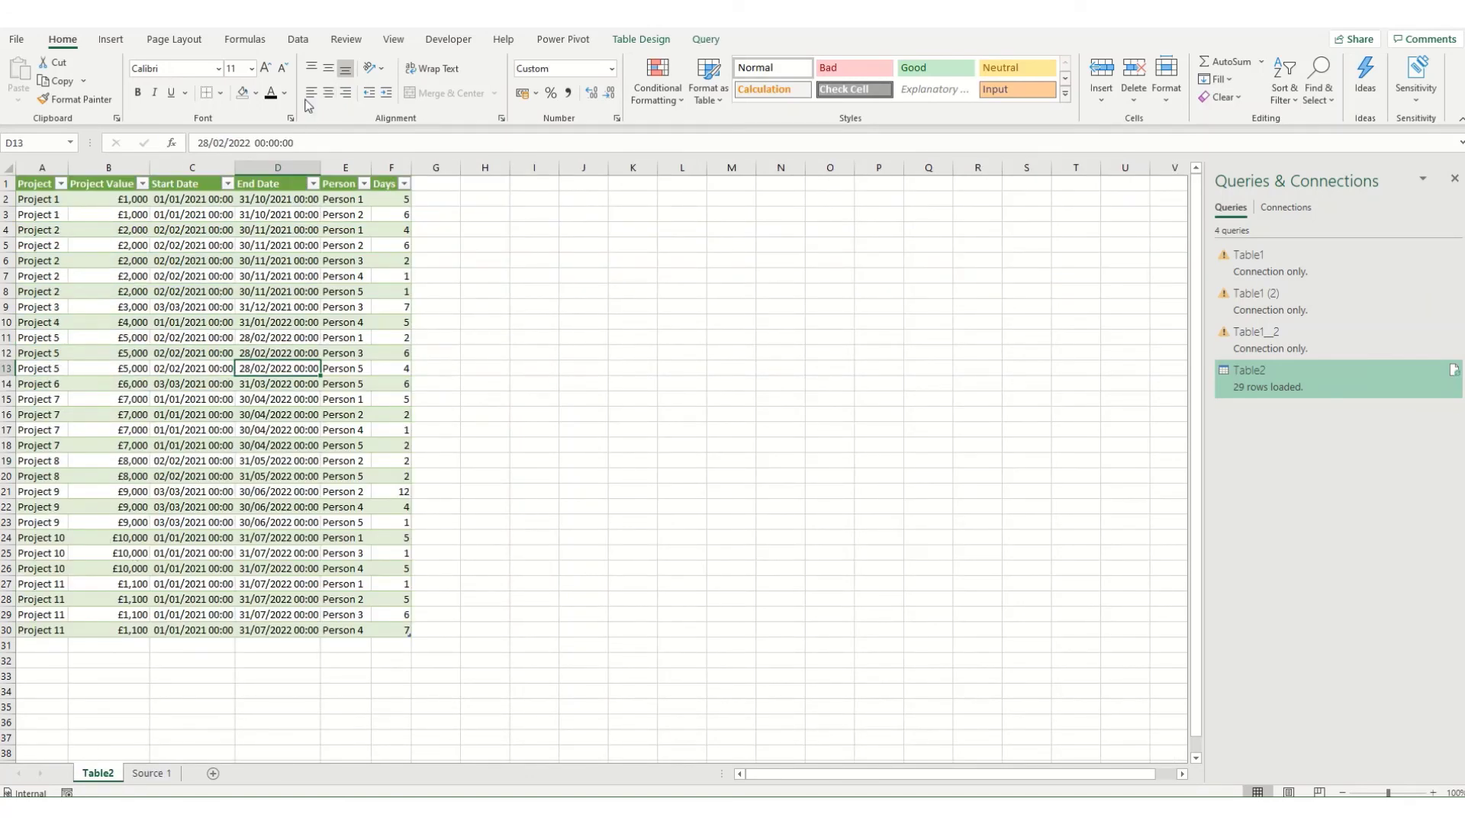
left_click(298, 39)
key("Left")
key("Down")
key("Down")
key("Down")
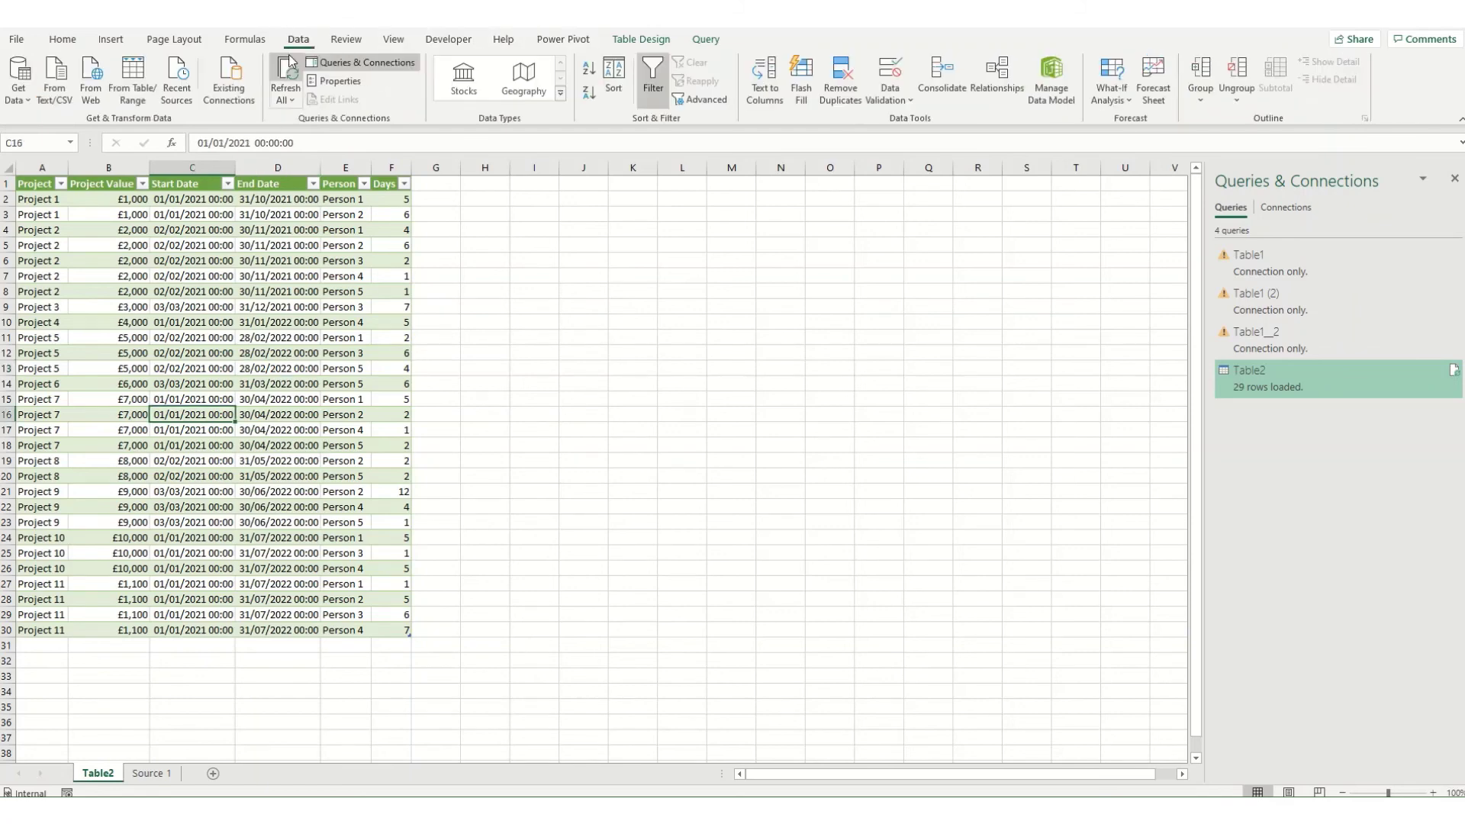